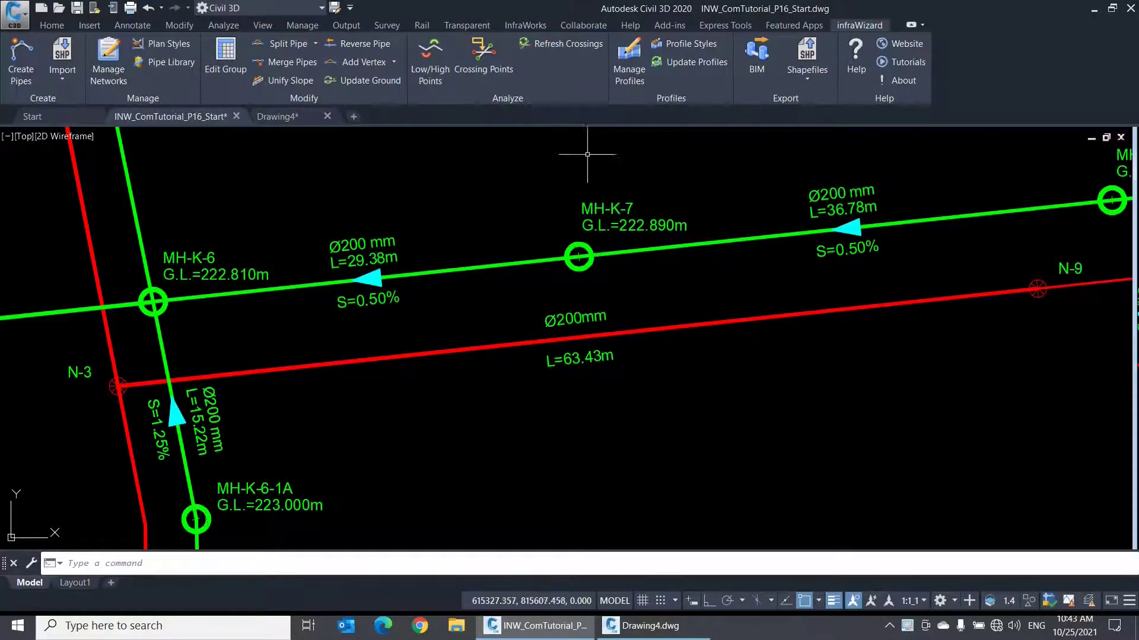
Open the node properties of N-9 in the plan and close them without changes
middle_click_drag(780, 290, 578, 293)
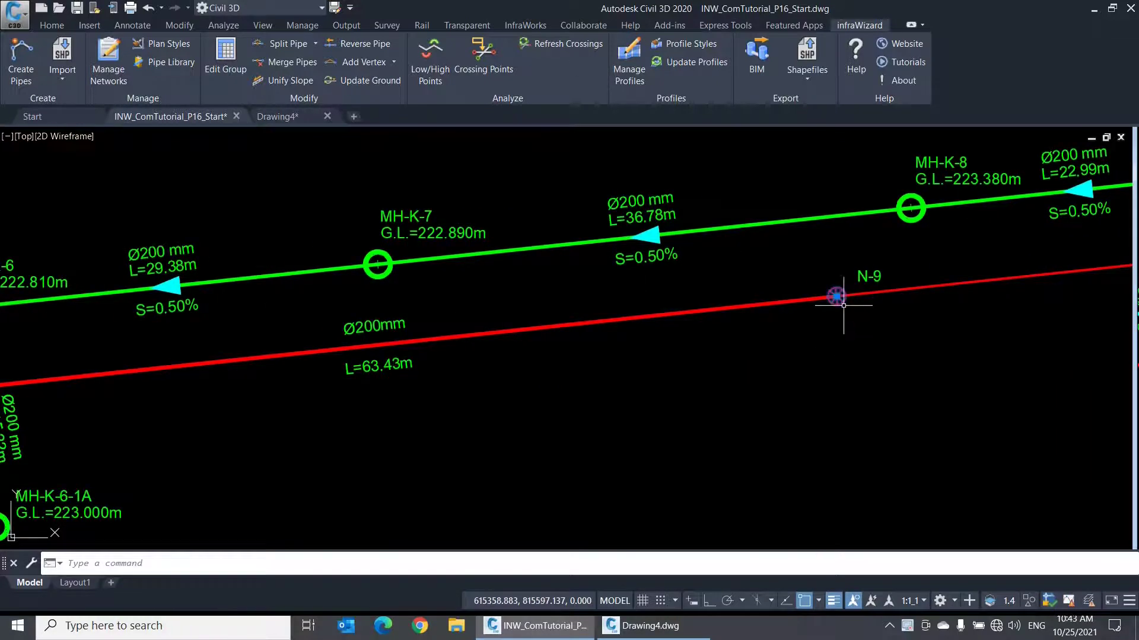
double_click(840, 302)
left_click(691, 452)
Open the node properties of manhole MH-K-2 from the LINE K profile and cancel without changes
scroll(698, 451, "down", 5)
middle_click_drag(963, 355, 551, 370)
scroll(552, 371, "down", 5)
middle_click_drag(841, 328, 209, 460)
middle_click_drag(639, 206, 648, 385)
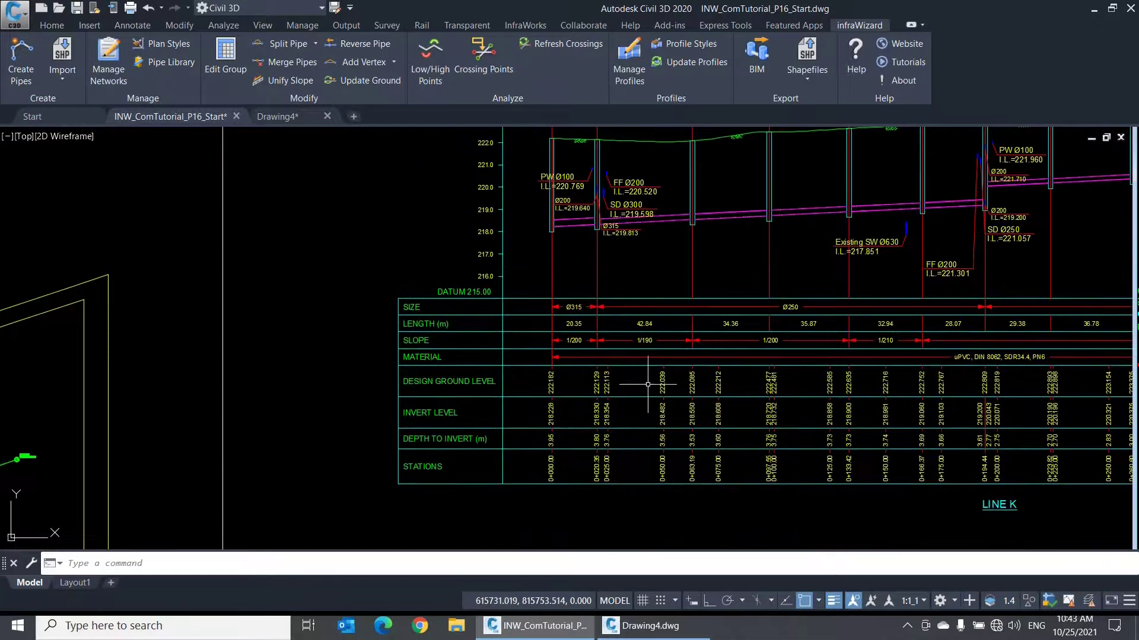
scroll(691, 185, "up", 4)
double_click(692, 186)
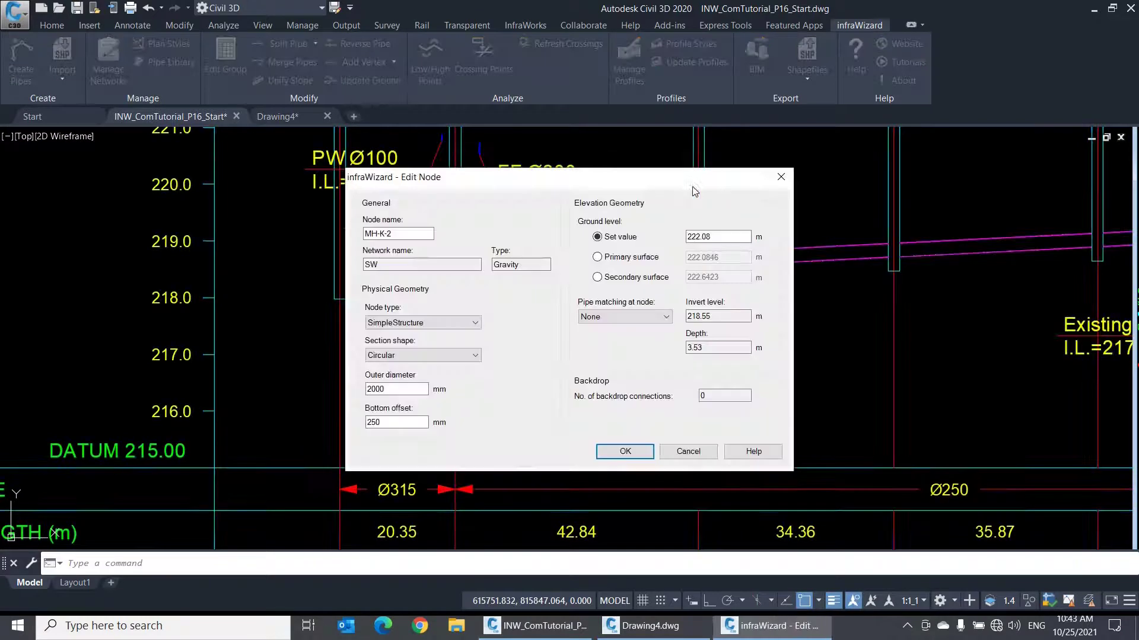
left_click(687, 452)
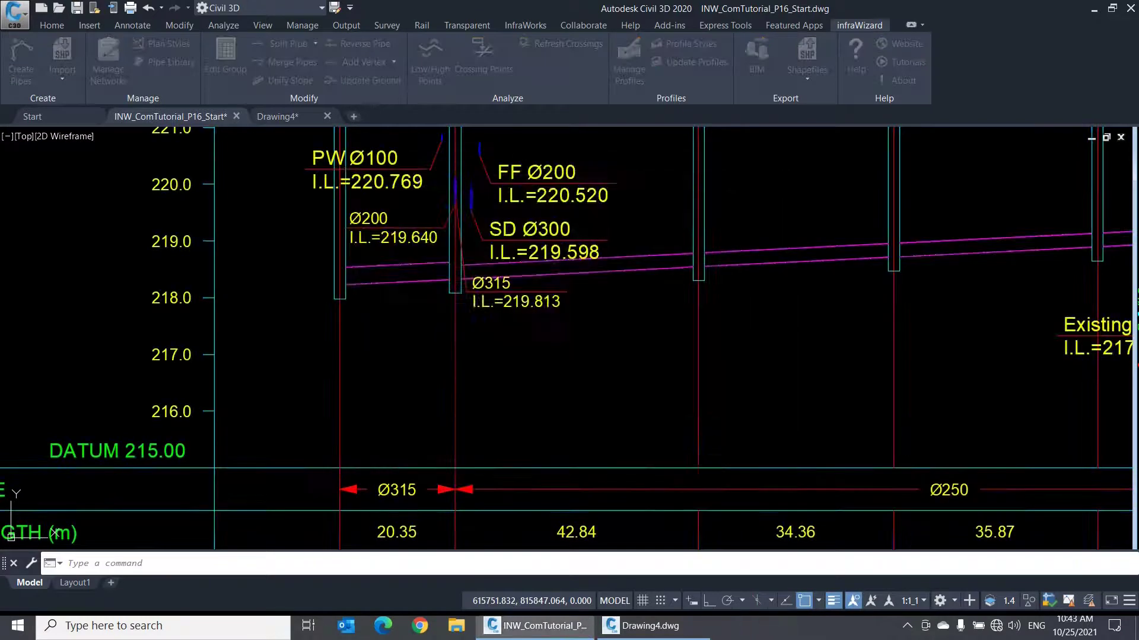
Edit pressure node N-9 from the plan with infraWizard Edit, review the node type choices, keep Dummy and cancel
scroll(637, 425, "down", 6)
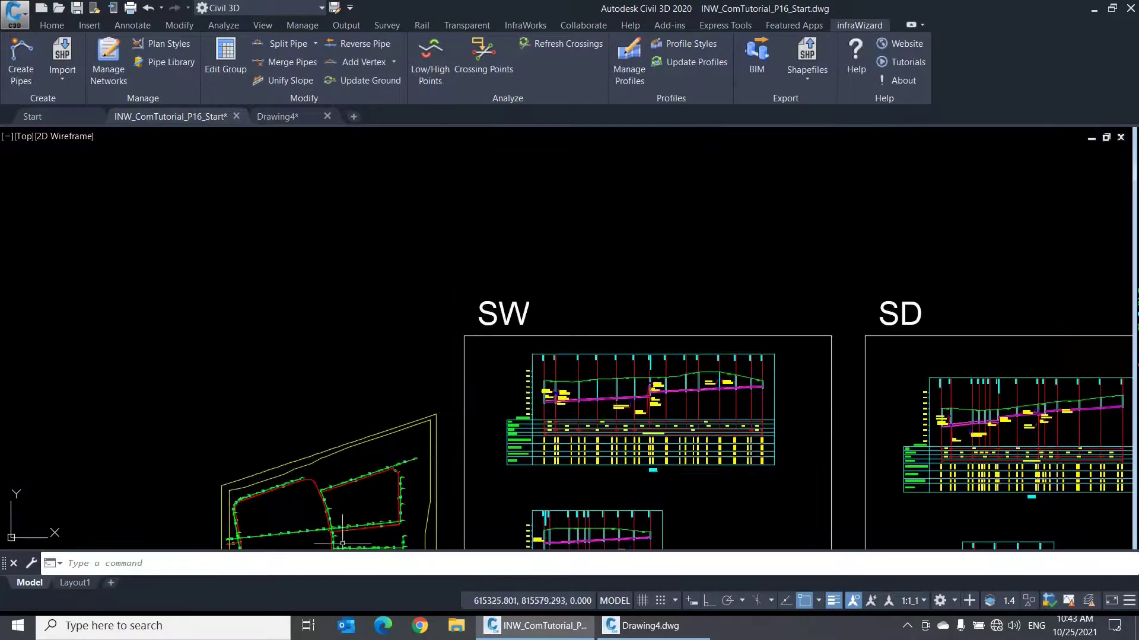
scroll(354, 513, "up", 5)
scroll(406, 477, "up", 6)
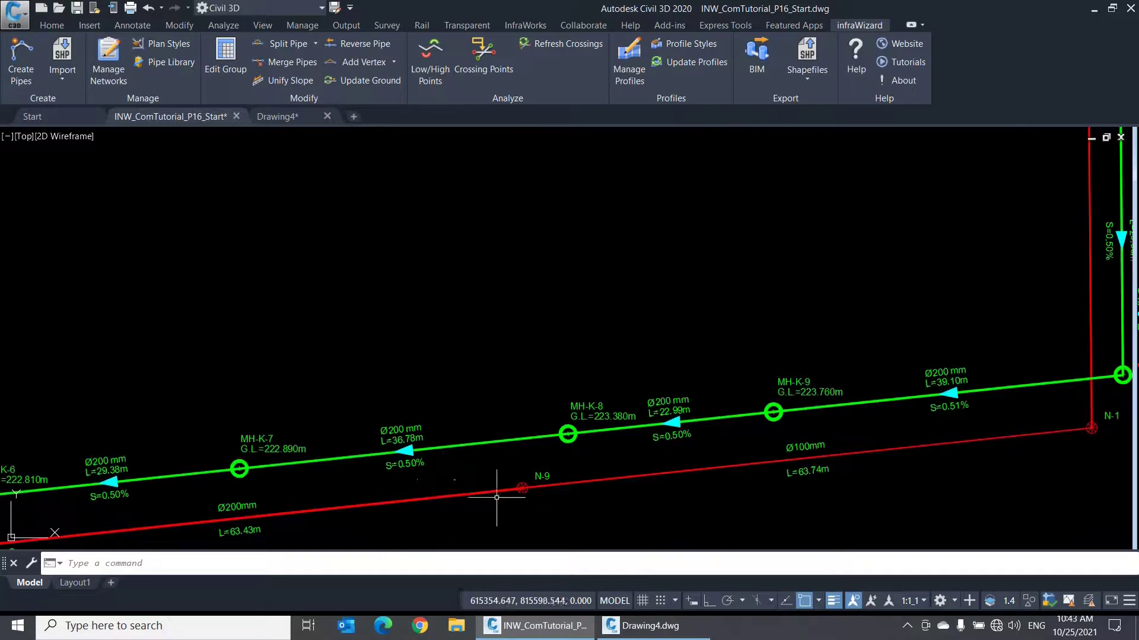
right_click(529, 486)
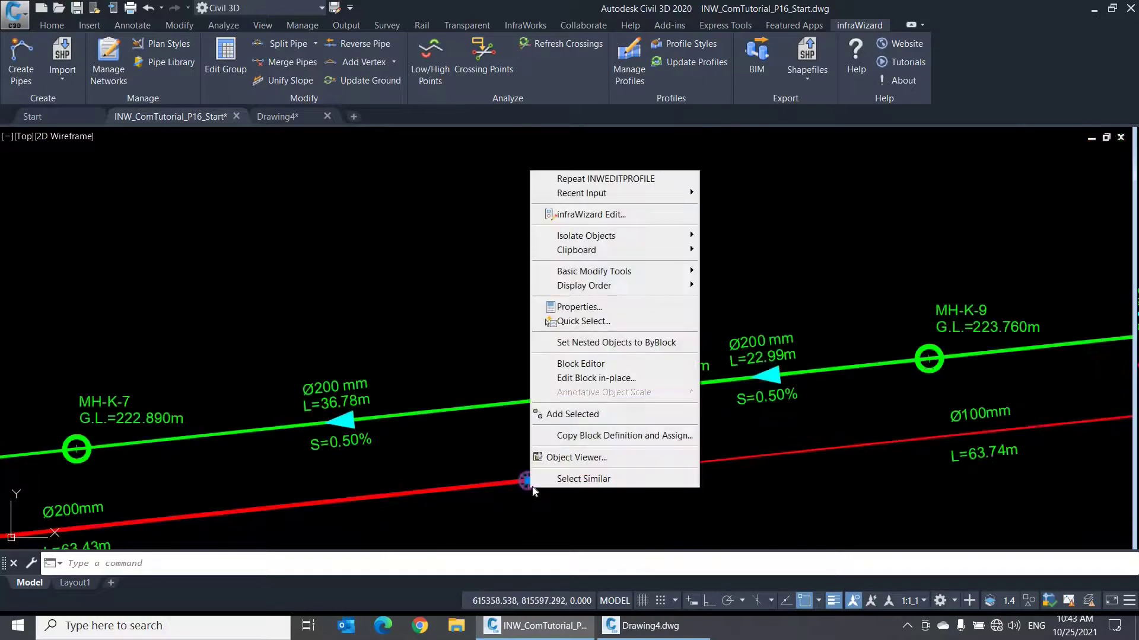
left_click(629, 219)
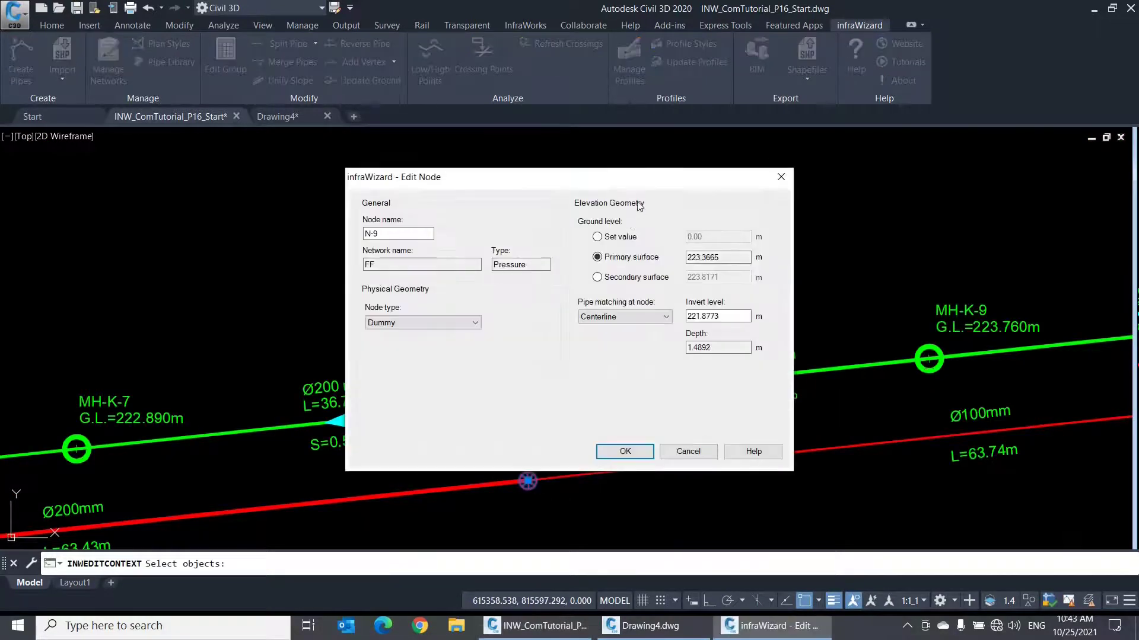
left_click_drag(639, 185, 703, 169)
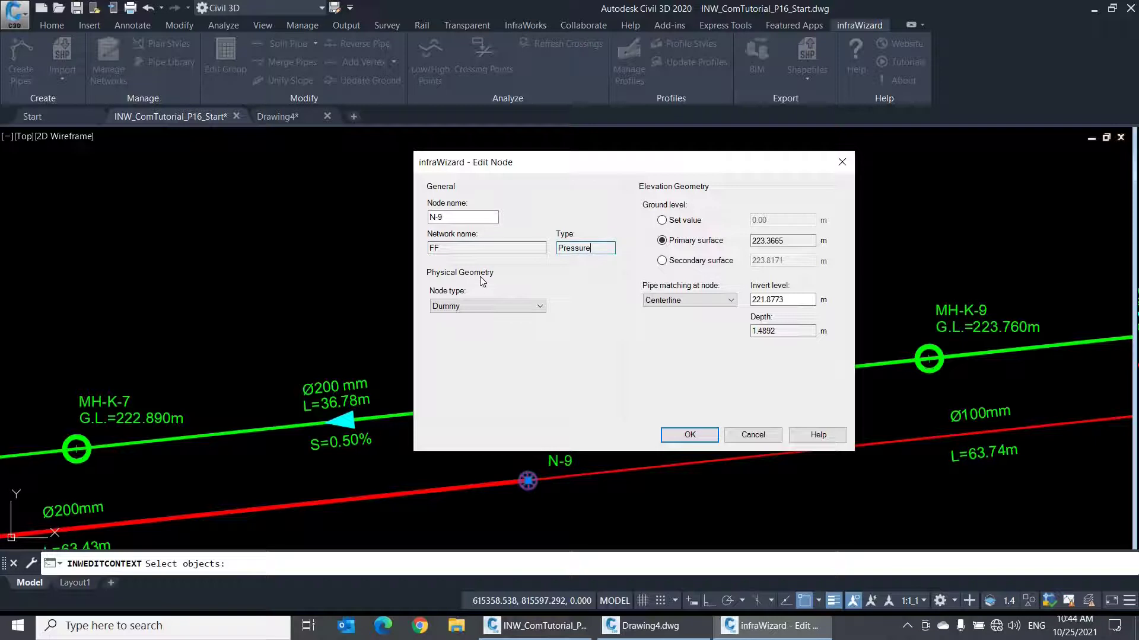
left_click(517, 300)
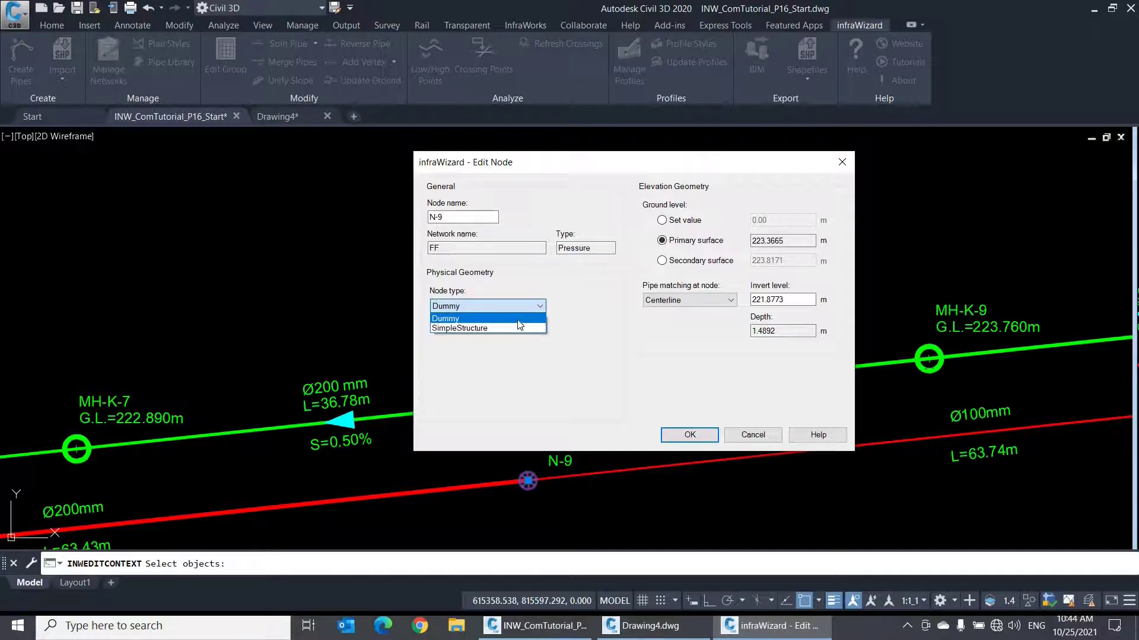
left_click(564, 299)
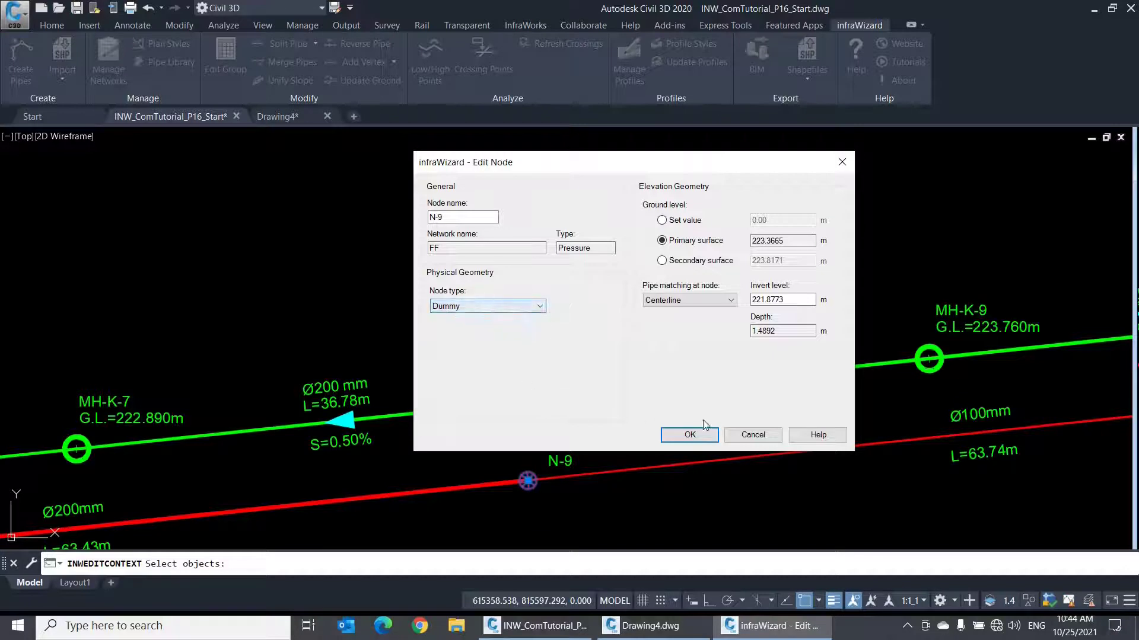
left_click(735, 437)
Inspect the pipe between N-3 and N-9, and examine how the three red pipes meet at their junction in Drawing4's 3D view
mouse_move(546, 494)
middle_mouse_down()
mouse_move(534, 465)
mouse_move(593, 350)
middle_mouse_up()
middle_click_drag(236, 407, 854, 307)
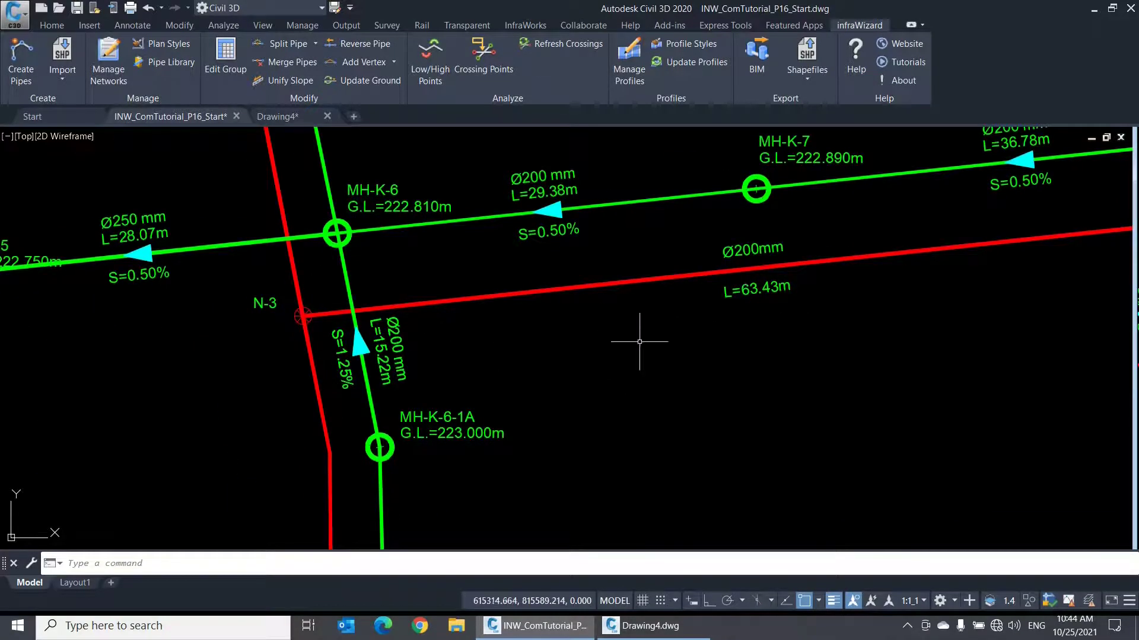
middle_click_drag(676, 341, 361, 415)
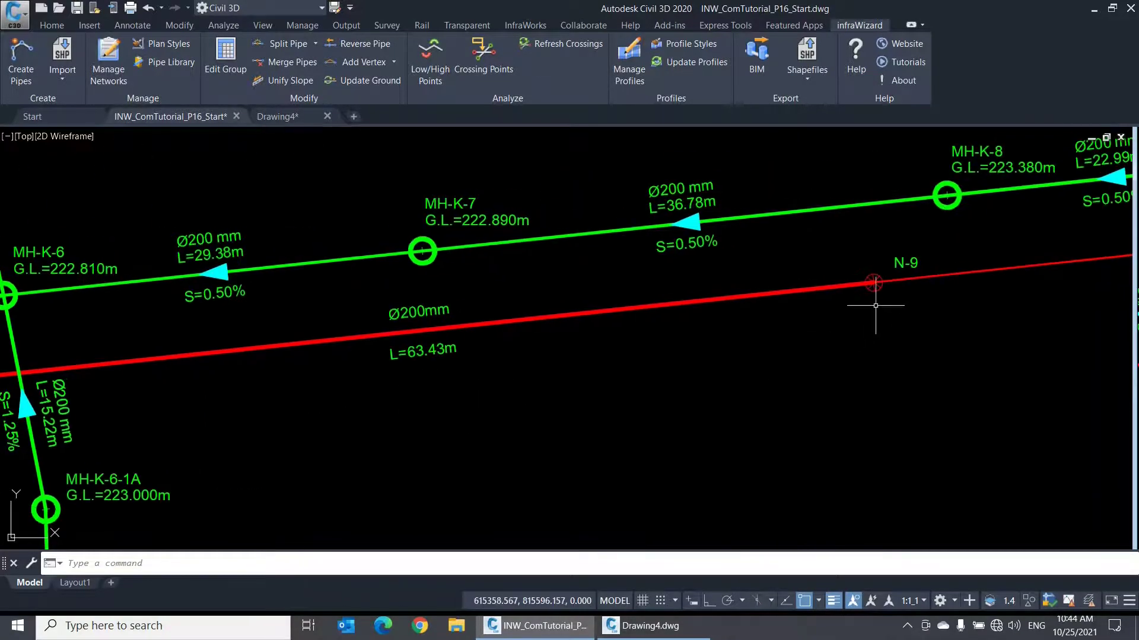
left_click(291, 117)
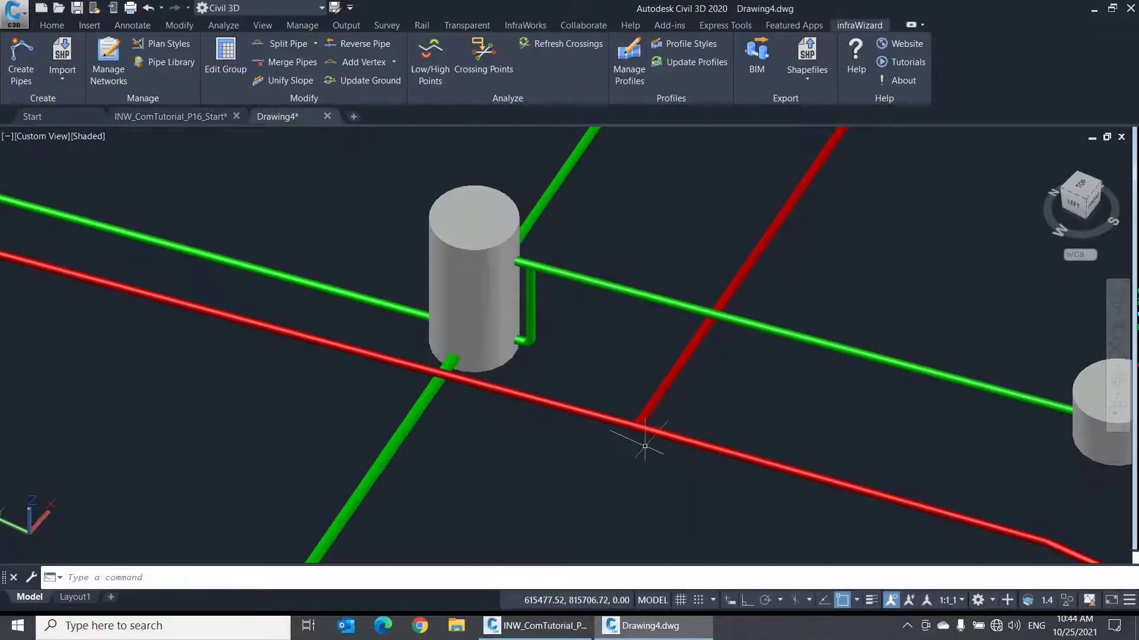
scroll(658, 405, "up", 3)
left_click(659, 424)
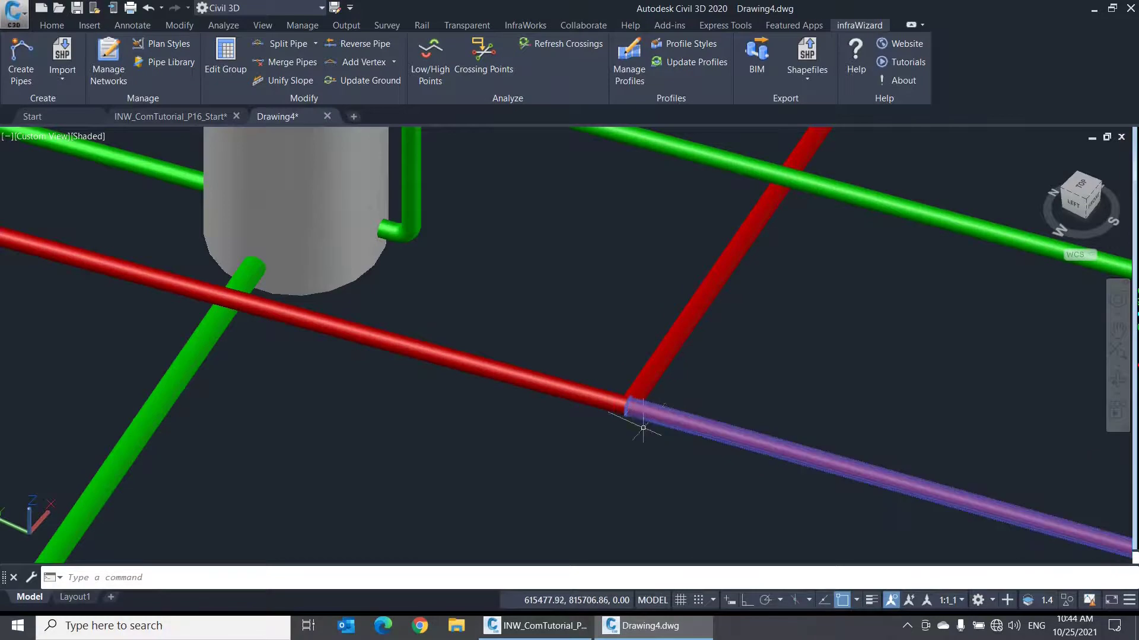
left_click(590, 403)
left_click(641, 386)
scroll(655, 409, "up", 2)
scroll(632, 411, "up", 1)
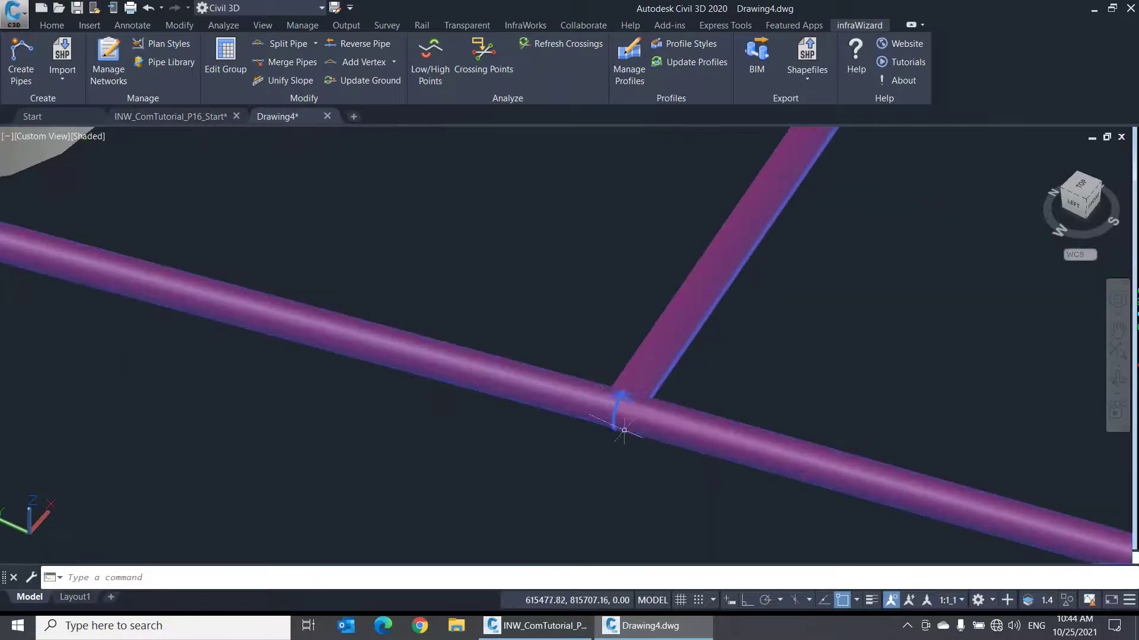
key("Escape")
middle_click_drag(615, 448, 669, 387)
key("Escape")
Return to INW_ComTutorial_P16_Start and examine the pressure line profile around nodes N-9 and N-1, including its data table
left_click(187, 117)
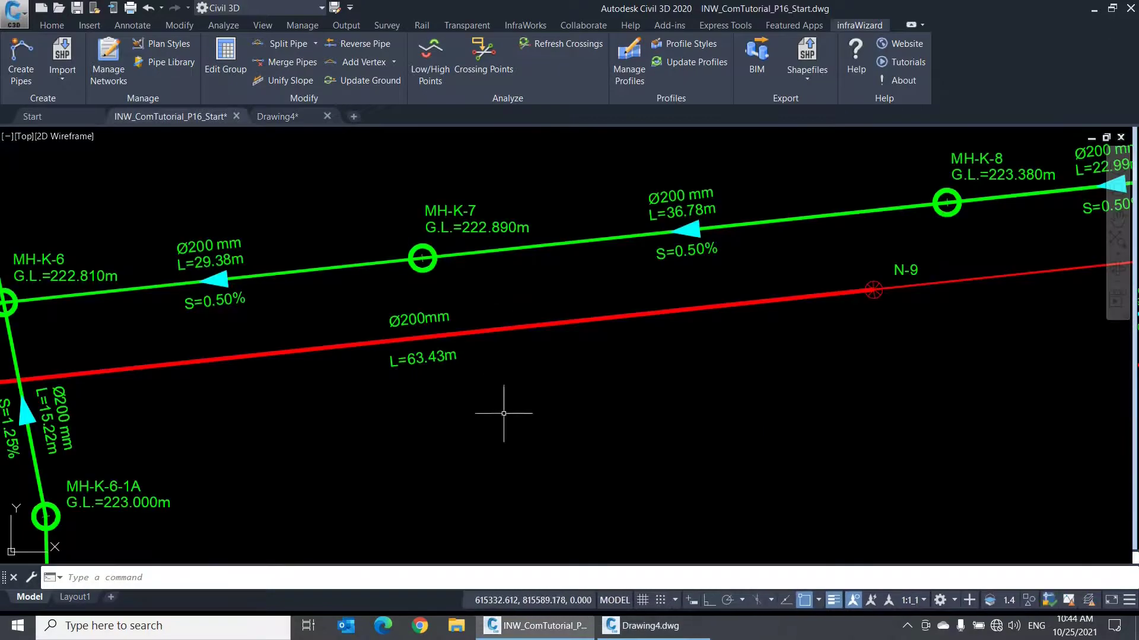
scroll(504, 414, "down", 1)
middle_click_drag(500, 430, 611, 224)
scroll(570, 319, "down", 3)
scroll(422, 465, "up", 5)
scroll(526, 376, "up", 2)
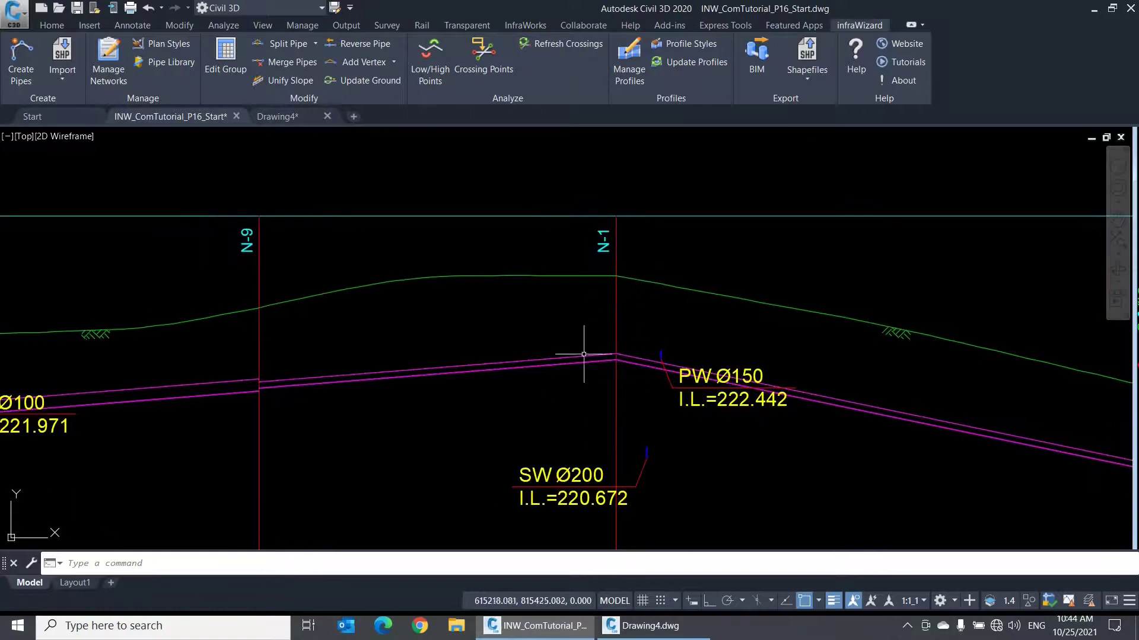
middle_click_drag(284, 443, 344, 283)
middle_click_drag(388, 430, 445, 215)
middle_click_drag(356, 470, 671, 326)
scroll(655, 378, "down", 6)
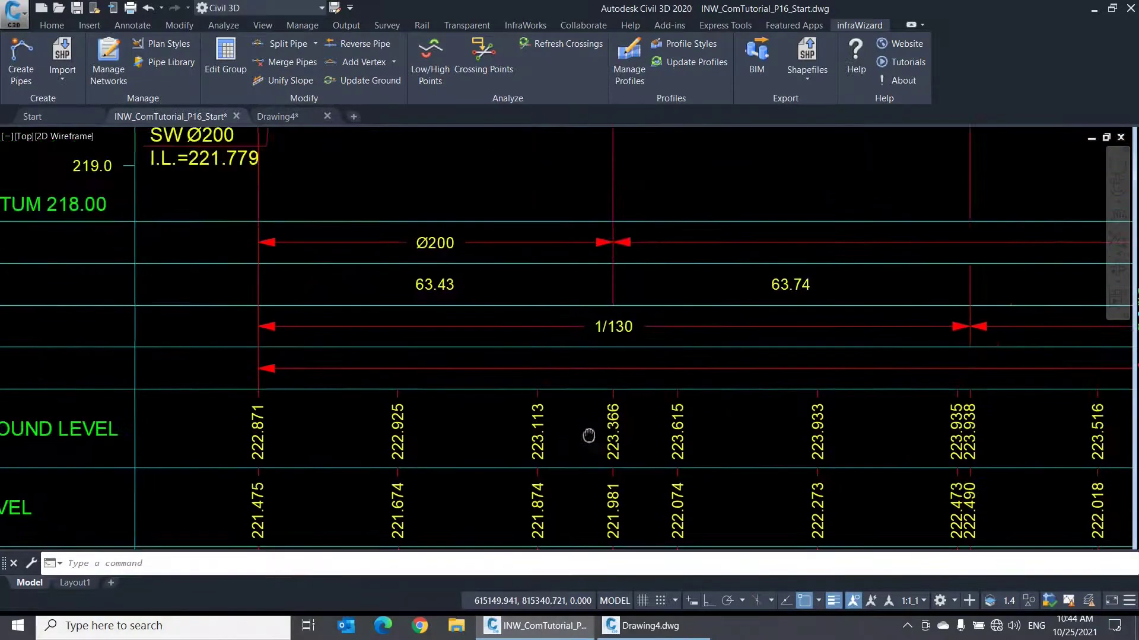
middle_click_drag(626, 305, 553, 356)
scroll(488, 277, "up", 4)
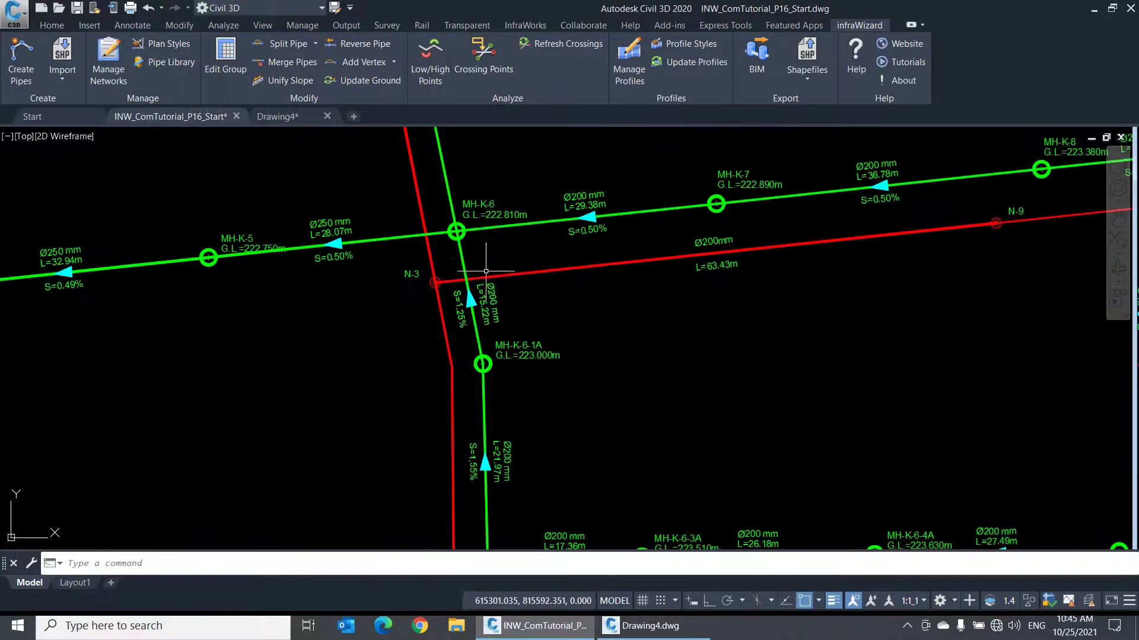
Open the node properties of manhole MH-K-6 from the plan, review the section shape choices, keep Circular and close the dialog
double_click(456, 232)
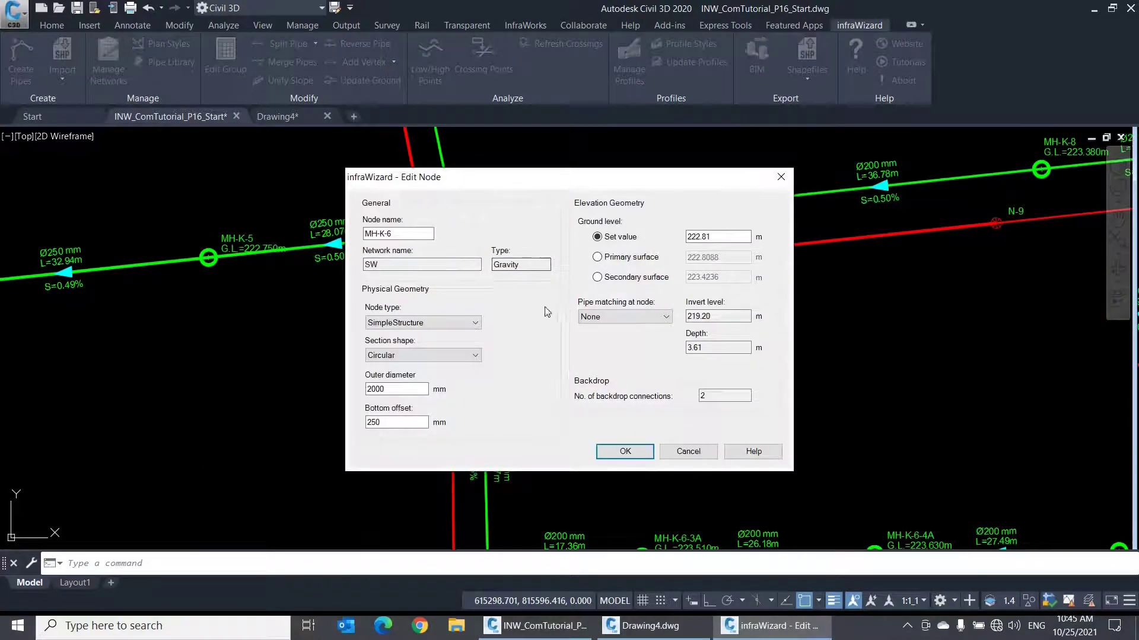
left_click(452, 354)
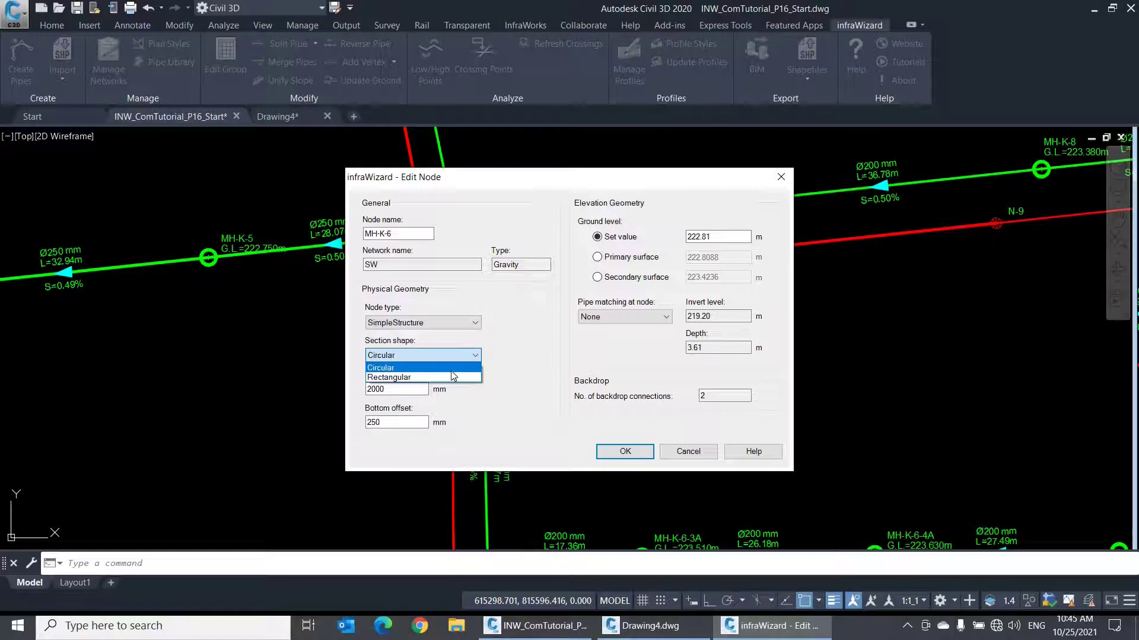
left_click(451, 371)
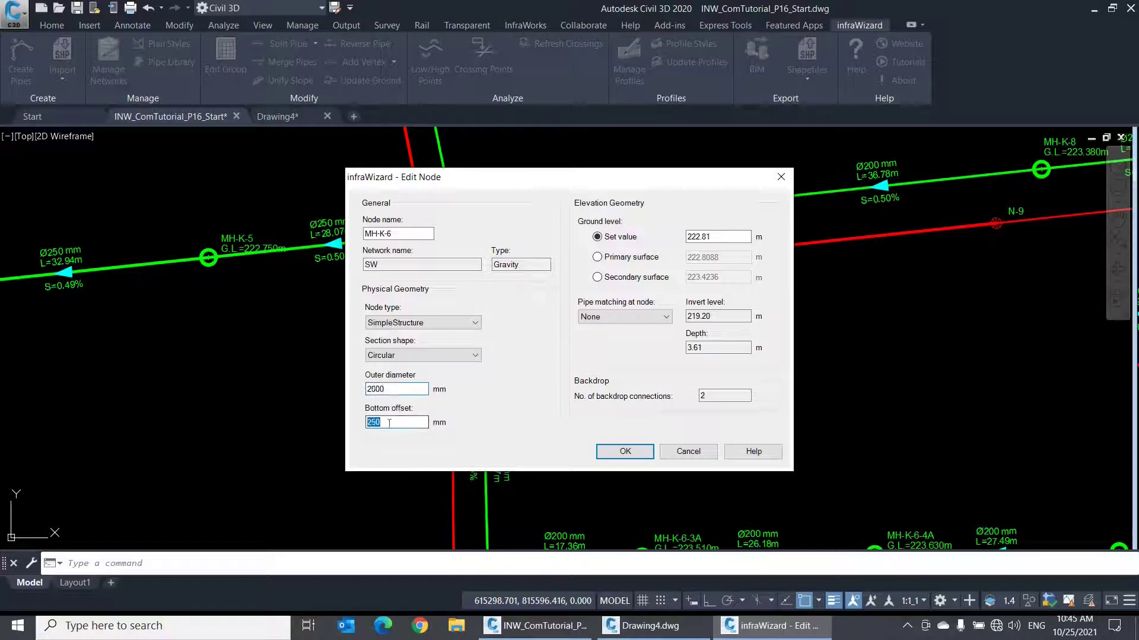
left_click(624, 452)
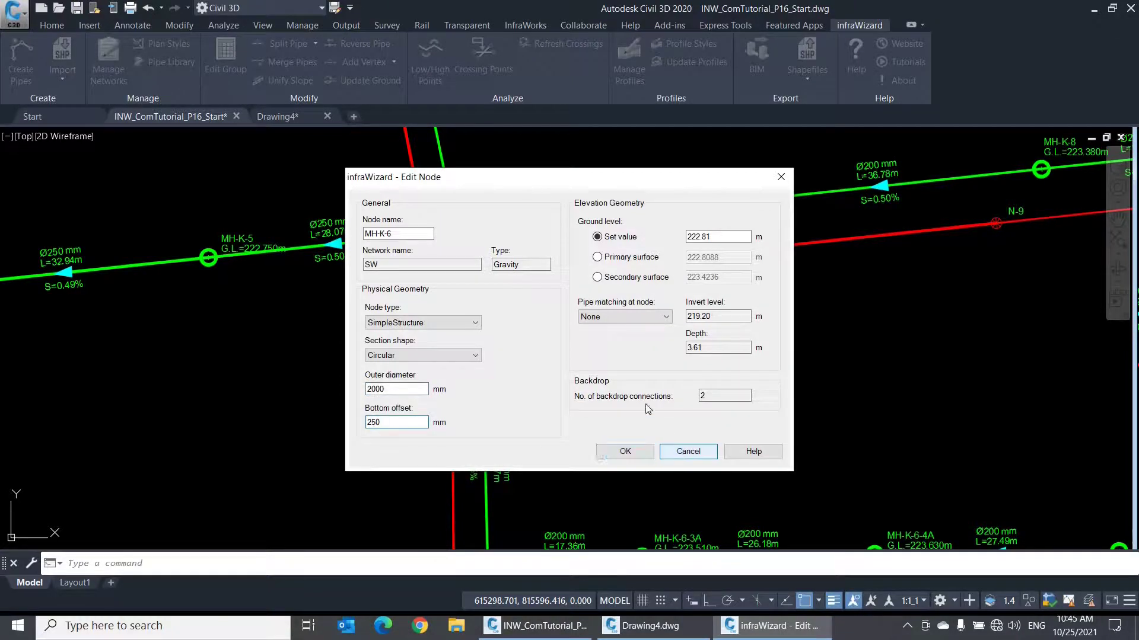
Set the bottom offset of manhole MH-K-7 to 0 mm from the LINE K profile
scroll(826, 361, "down", 3)
middle_click_drag(939, 342, 520, 402)
scroll(808, 204, "up", 5)
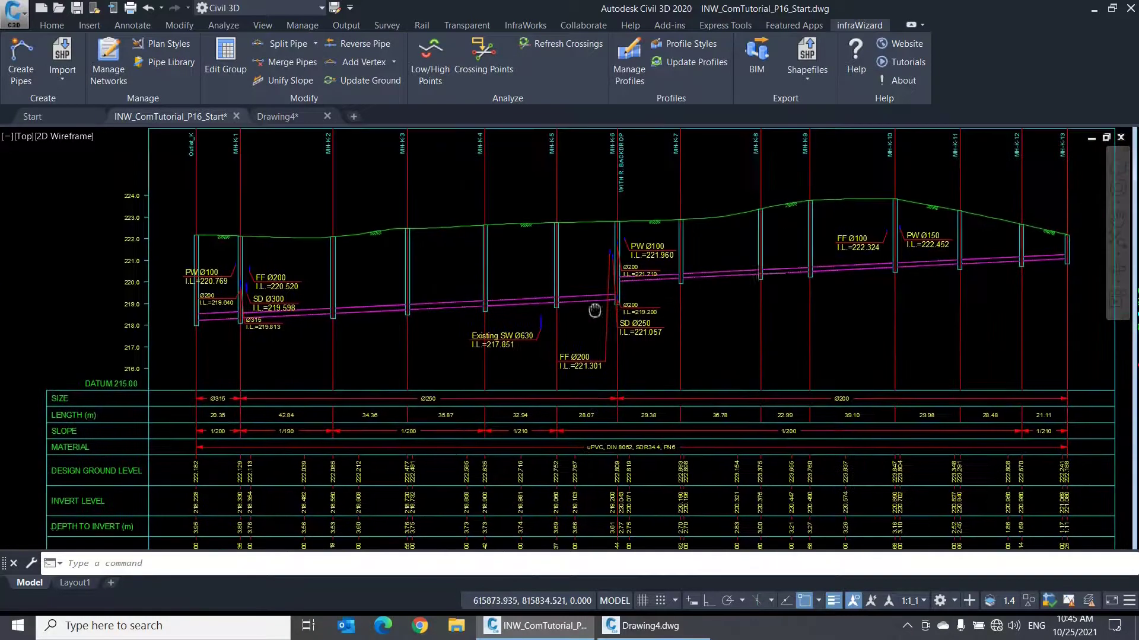
scroll(678, 266, "up", 4)
scroll(677, 266, "up", 7)
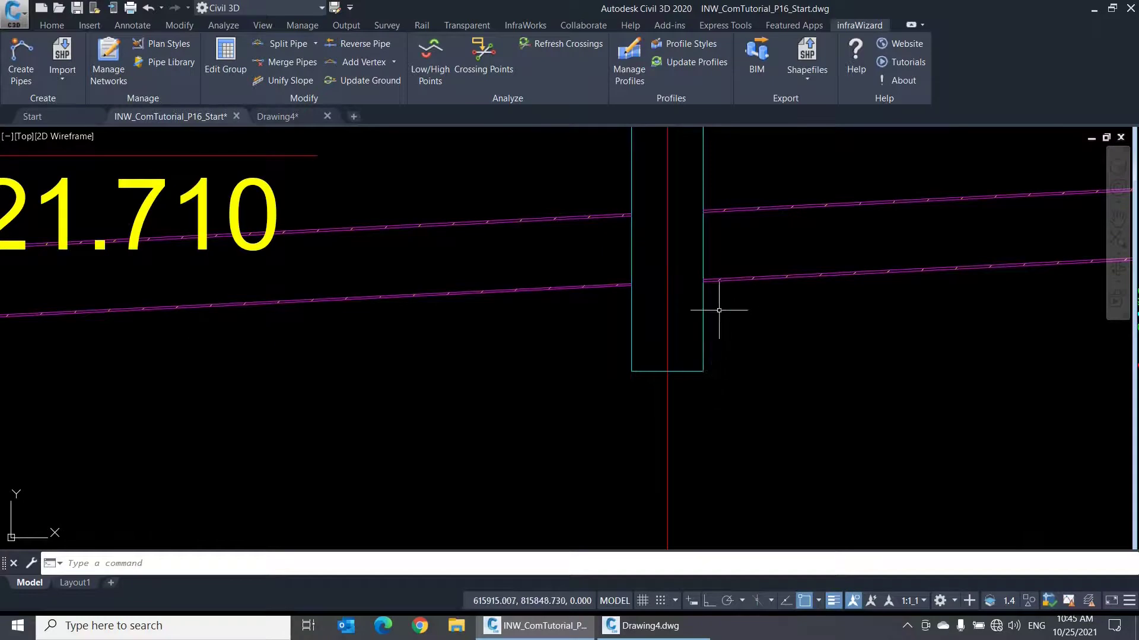
scroll(705, 356, "down", 4)
double_click(706, 363)
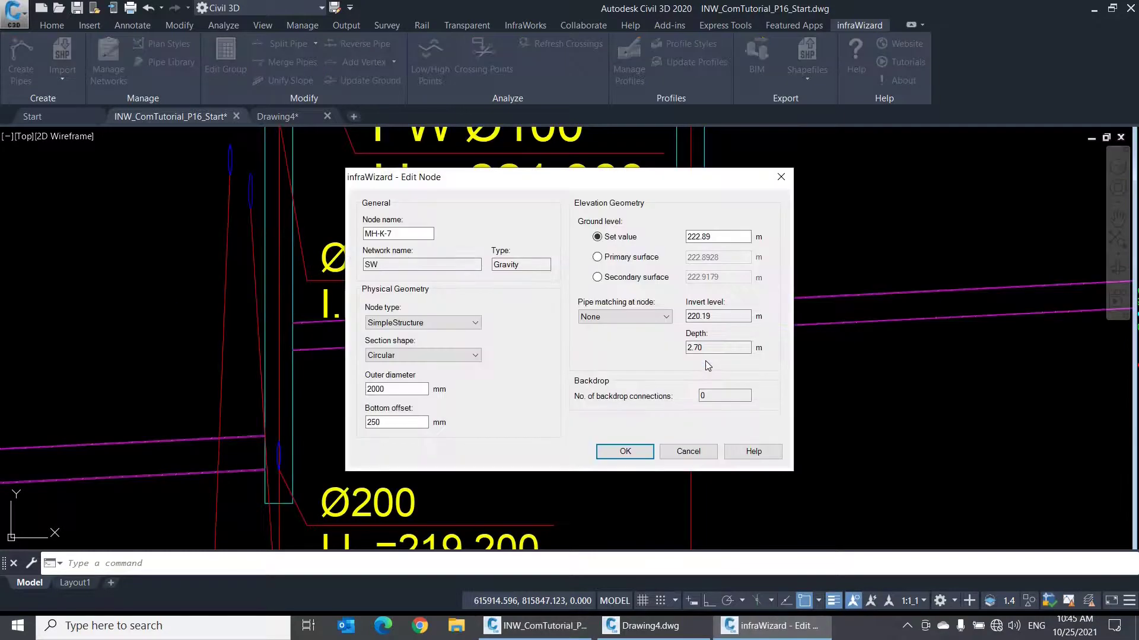
left_click(617, 452)
scroll(709, 347, "up", 4)
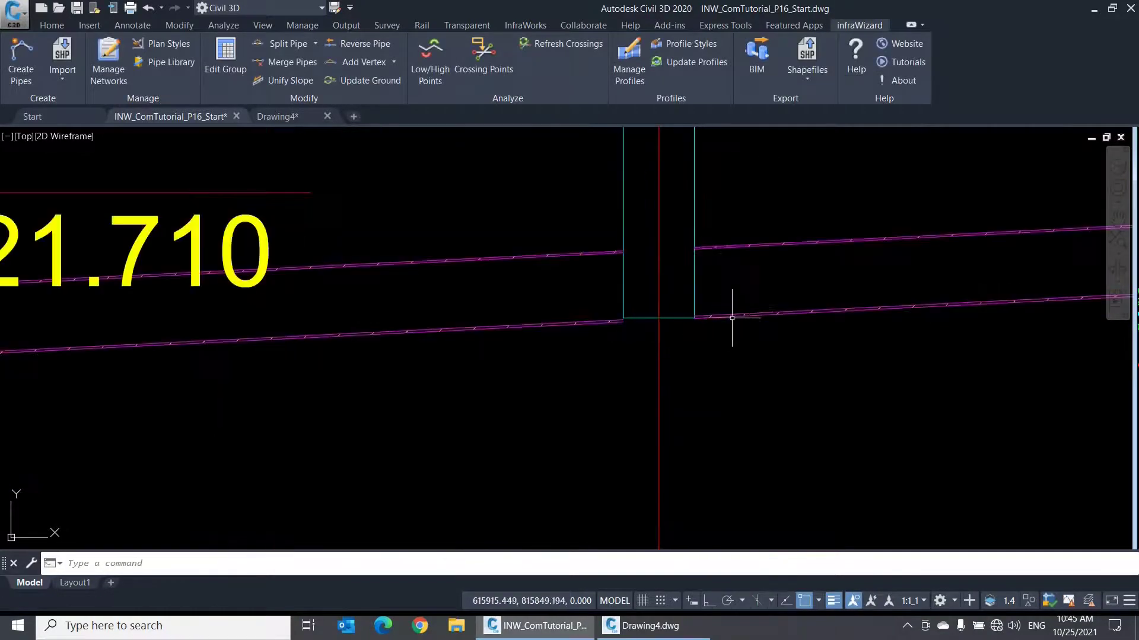
scroll(711, 330, "down", 6)
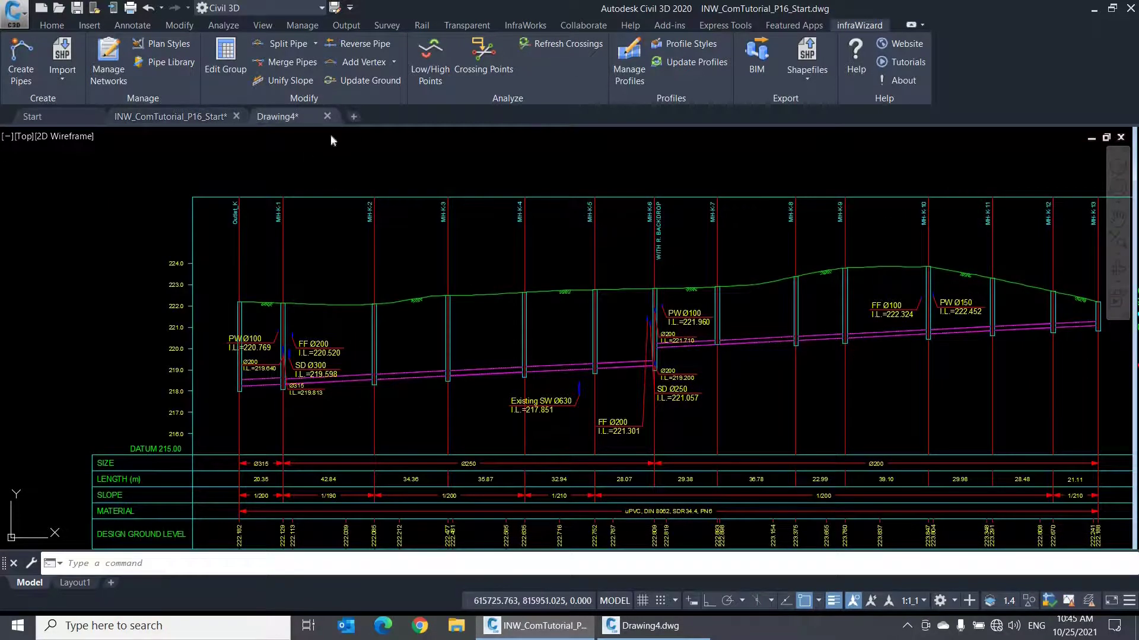
Switch to Drawing4 and orbit the 3D model to examine the cylindrical manholes and the backdrop connection on the deeper one
left_click(279, 117)
scroll(551, 341, "down", 5)
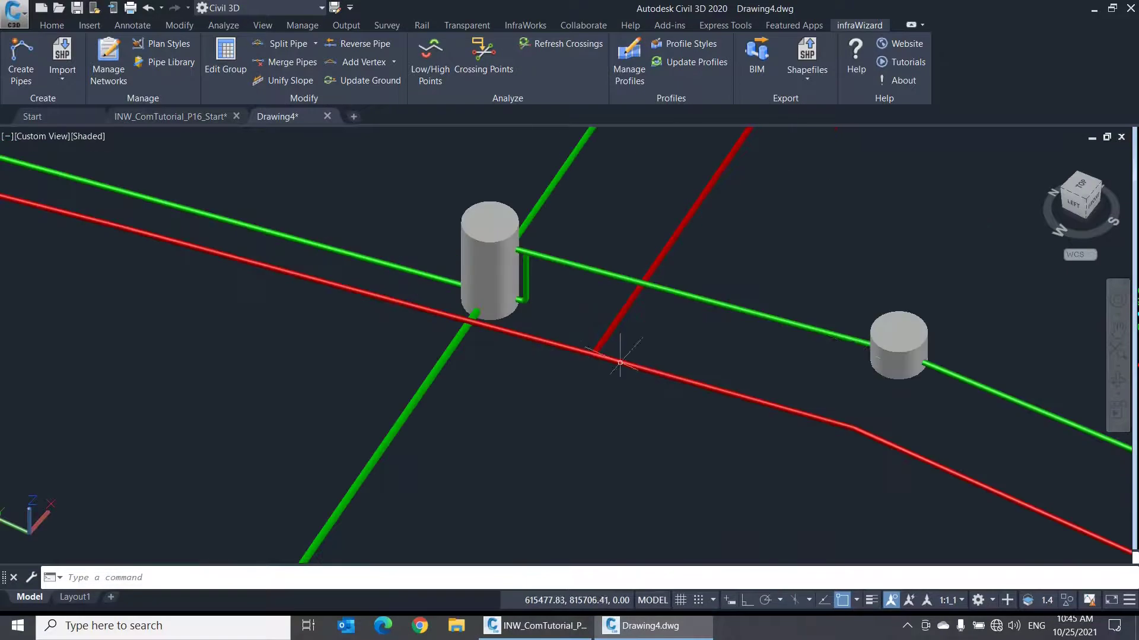
scroll(947, 383, "up", 3)
middle_click_drag(947, 391, 760, 396)
left_click(1117, 379)
middle_click_drag(821, 369, 450, 324, "shift")
middle_click_drag(400, 285, 468, 528)
scroll(445, 432, "down", 1)
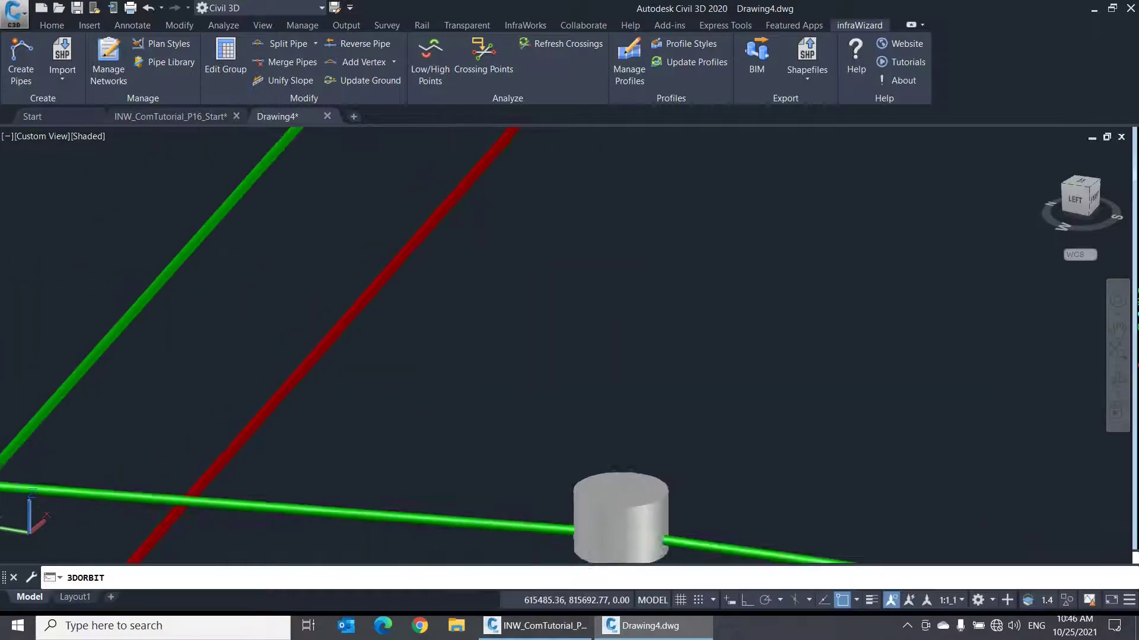
middle_click_drag(356, 148, 313, 484)
scroll(304, 454, "up", 2)
scroll(312, 484, "up", 2)
middle_click_drag(208, 465, 469, 443, "shift")
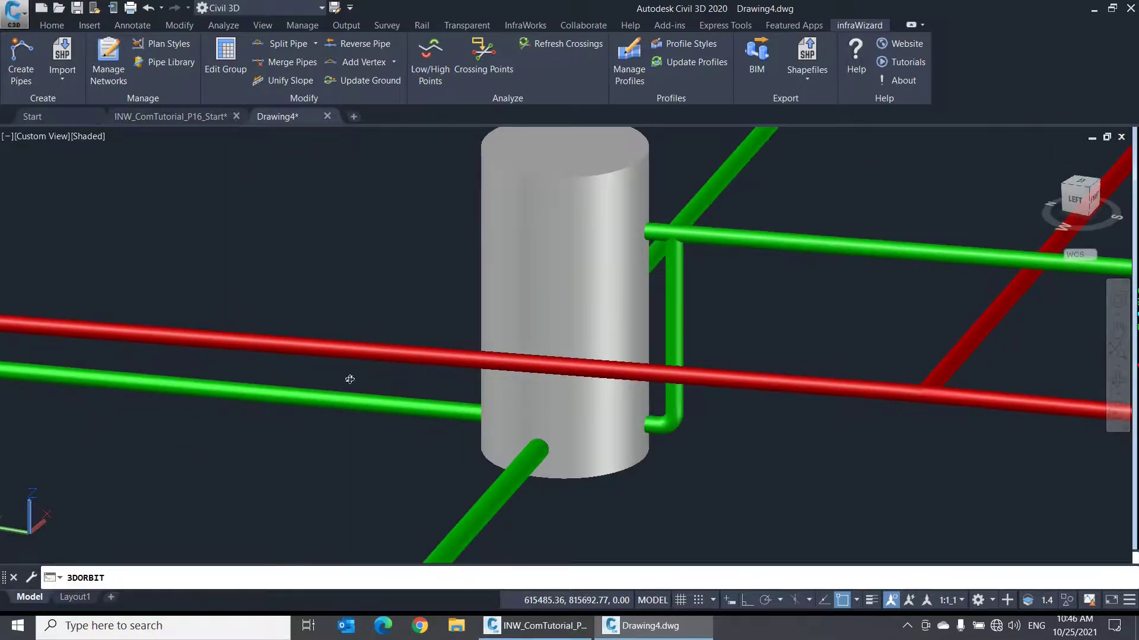
Return to INW_ComTutorial_P16_Start and compare the Primary surface and Secondary surface ground level options of manhole MH-K-8, closing its properties
left_click(216, 121)
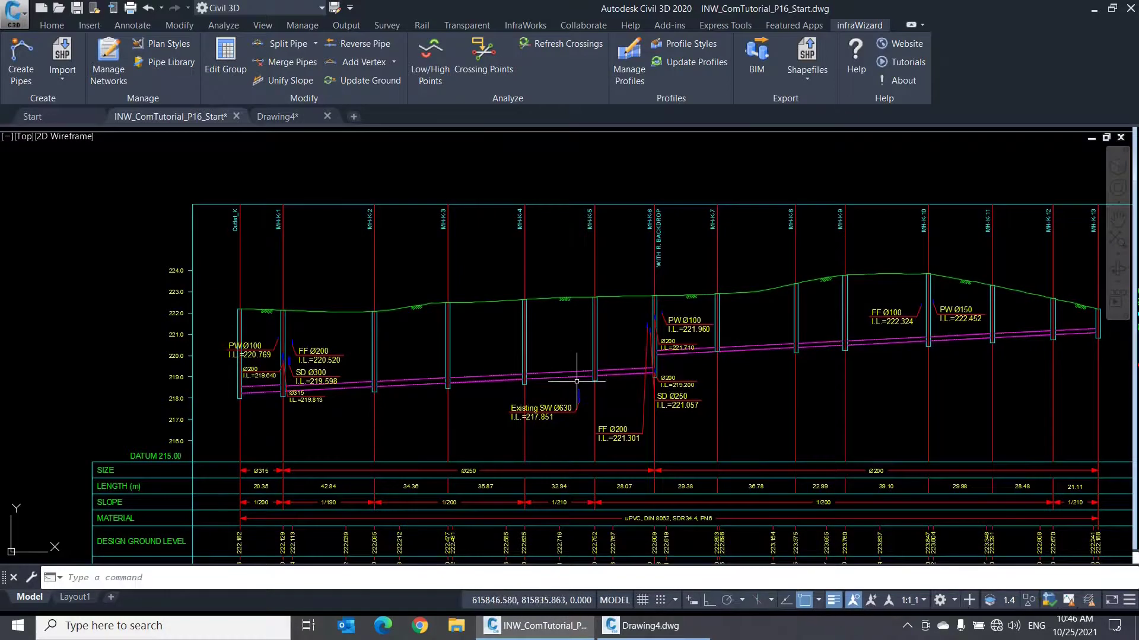
scroll(496, 394, "down", 2)
middle_click_drag(240, 490, 646, 265)
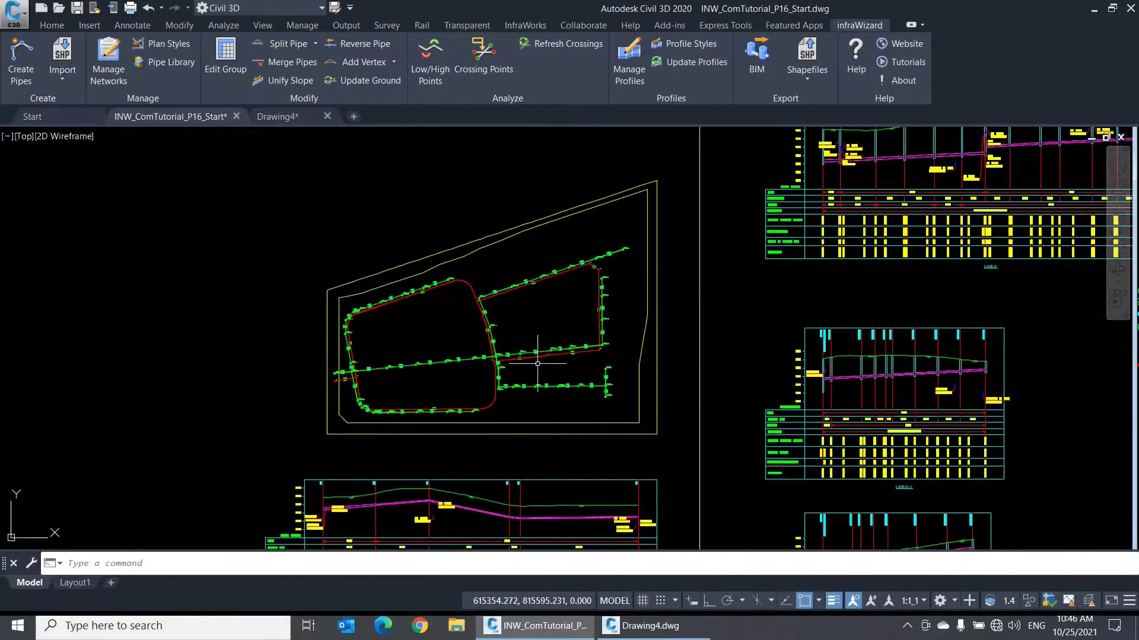
scroll(536, 363, "up", 6)
scroll(590, 332, "up", 5)
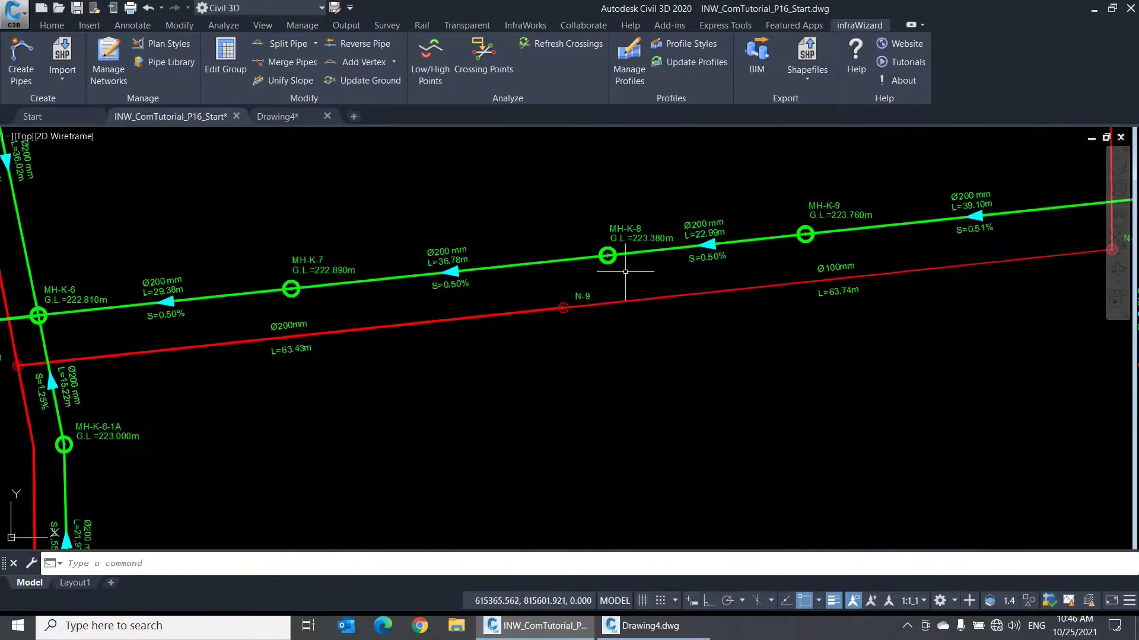
middle_click_drag(637, 281, 598, 337)
double_click(573, 309)
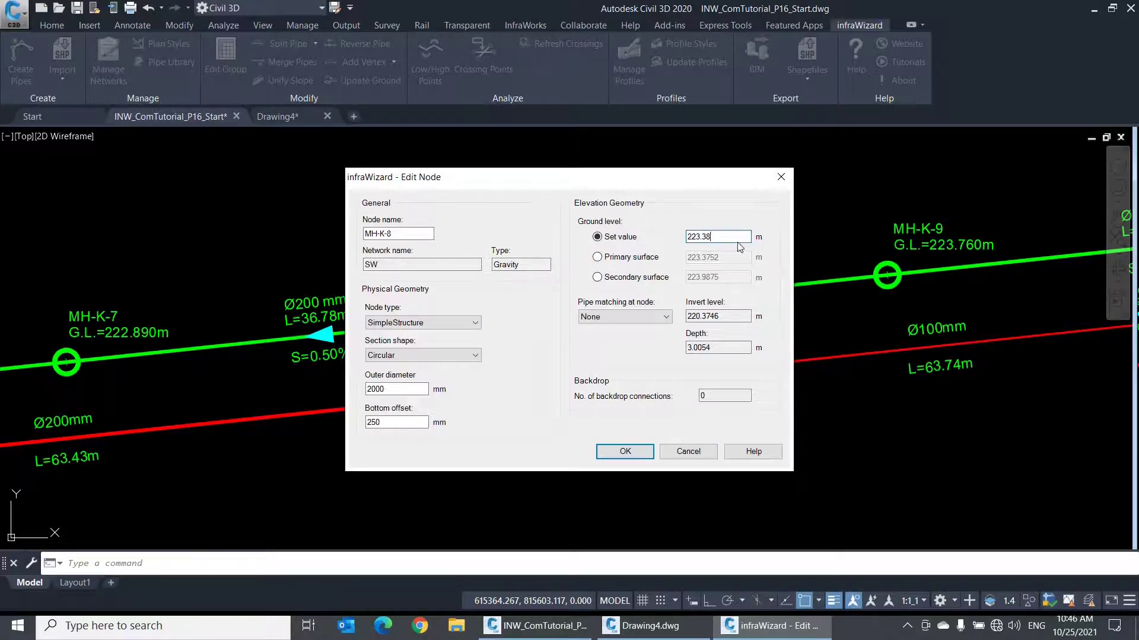
left_click(645, 258)
left_click(645, 281)
left_click(645, 259)
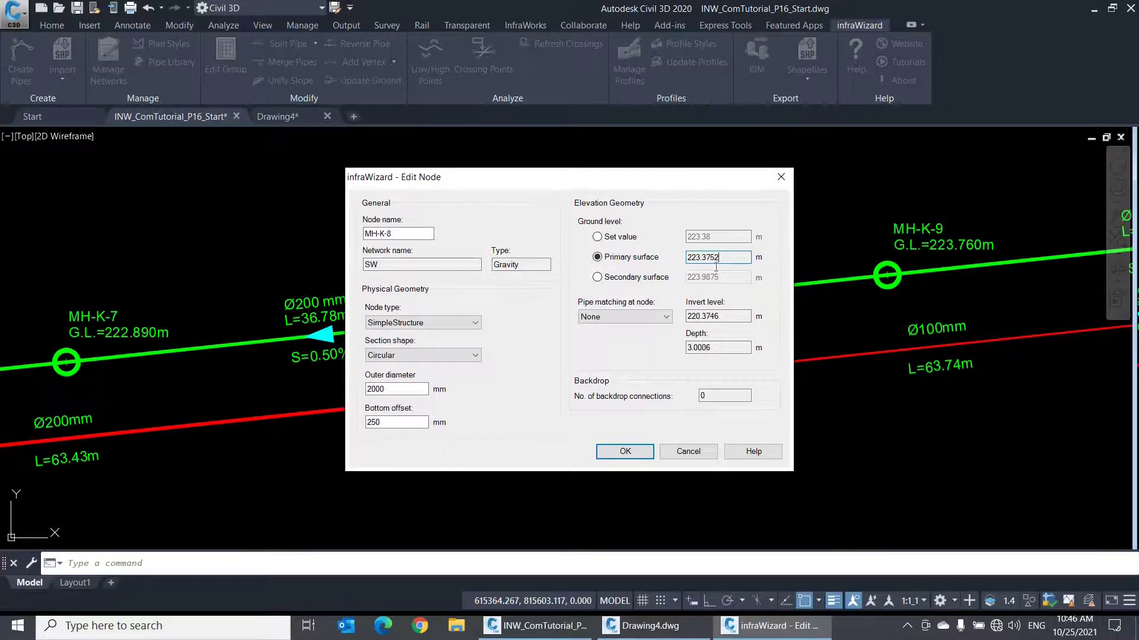
left_click(625, 451)
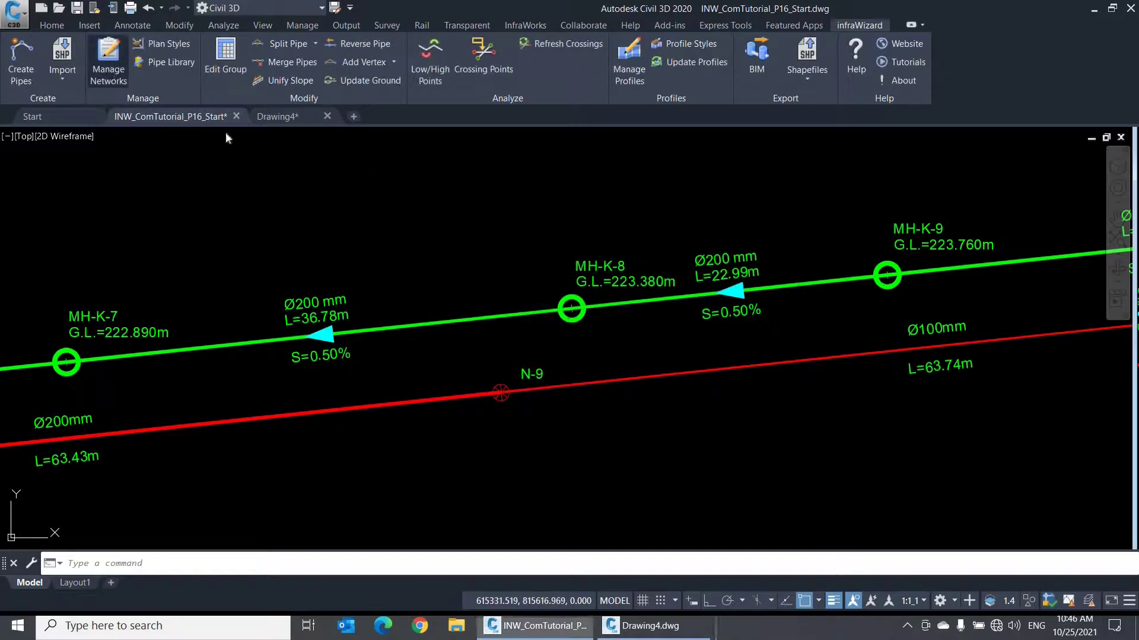
Review the primary and secondary surfaces assigned to each network in Manage Networks and close the dialog
left_click(110, 72)
left_click_drag(640, 395, 681, 386)
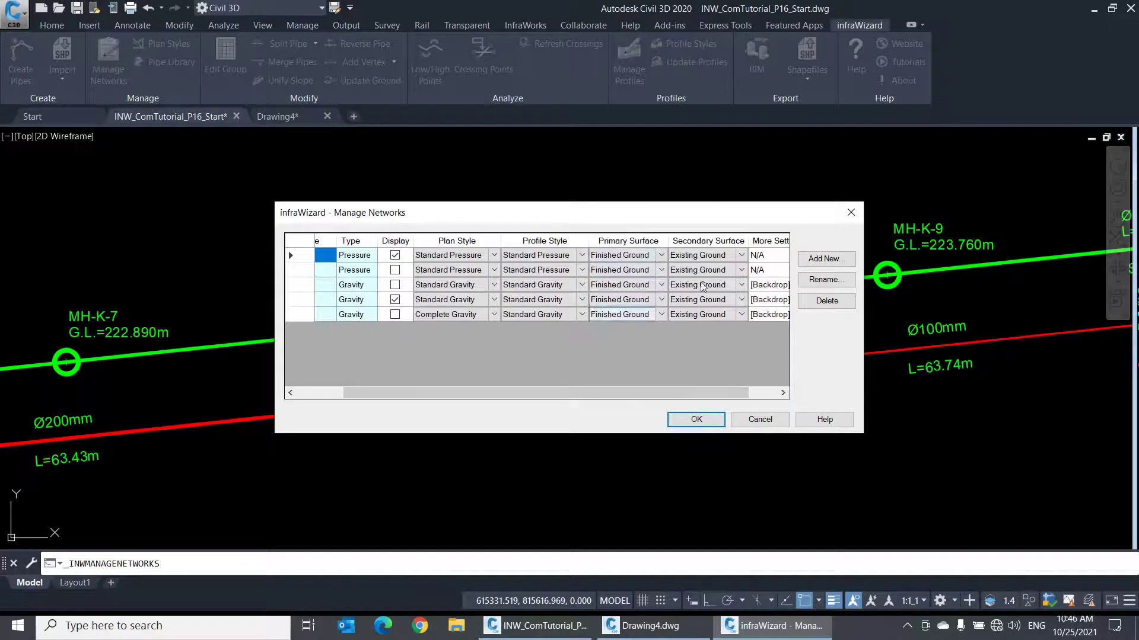
left_click(712, 421)
Set the ground level of manhole MH-K-13 to follow the Primary surface
scroll(703, 414, "down", 3)
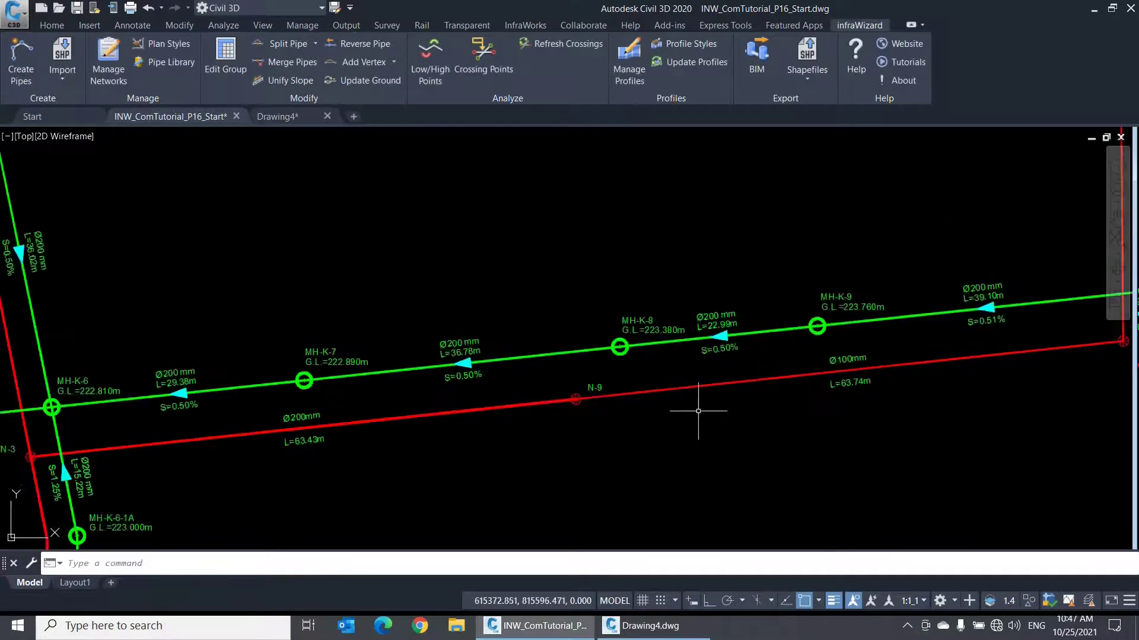
middle_click_drag(888, 273, 824, 325)
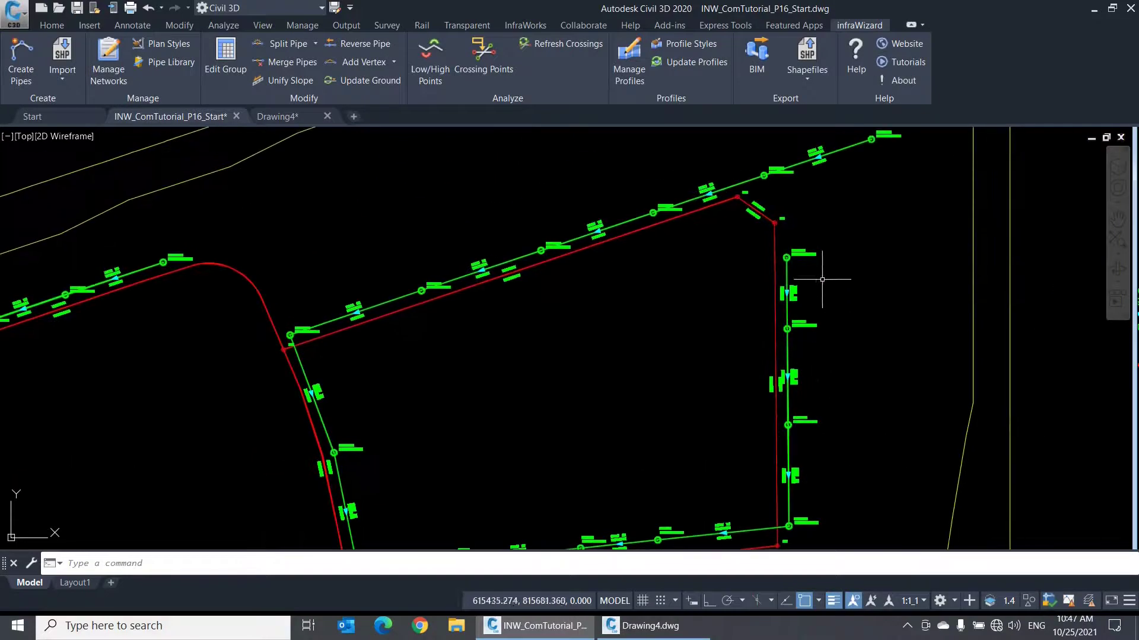
scroll(778, 275, "up", 5)
middle_click_drag(778, 276, 595, 324)
double_click(593, 323)
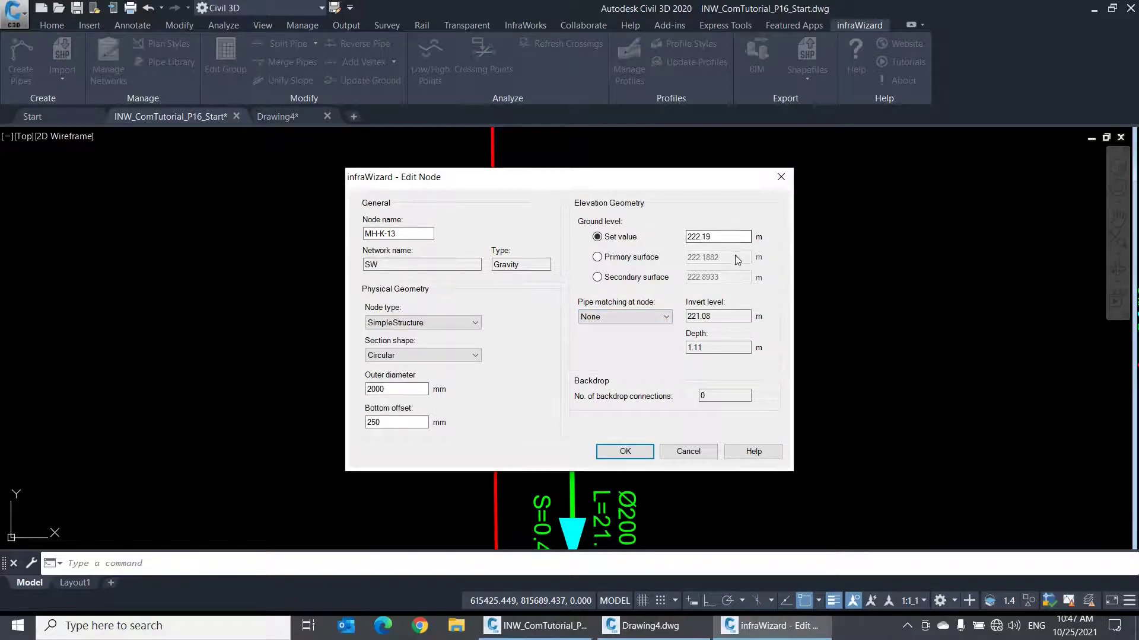
left_click(657, 259)
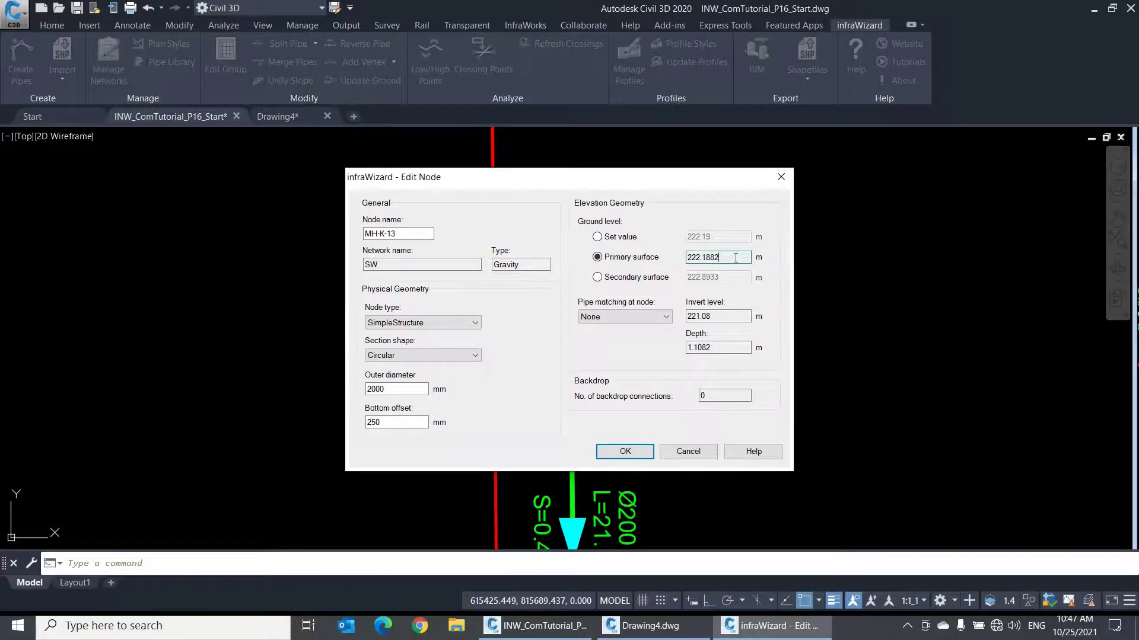
left_click(625, 452)
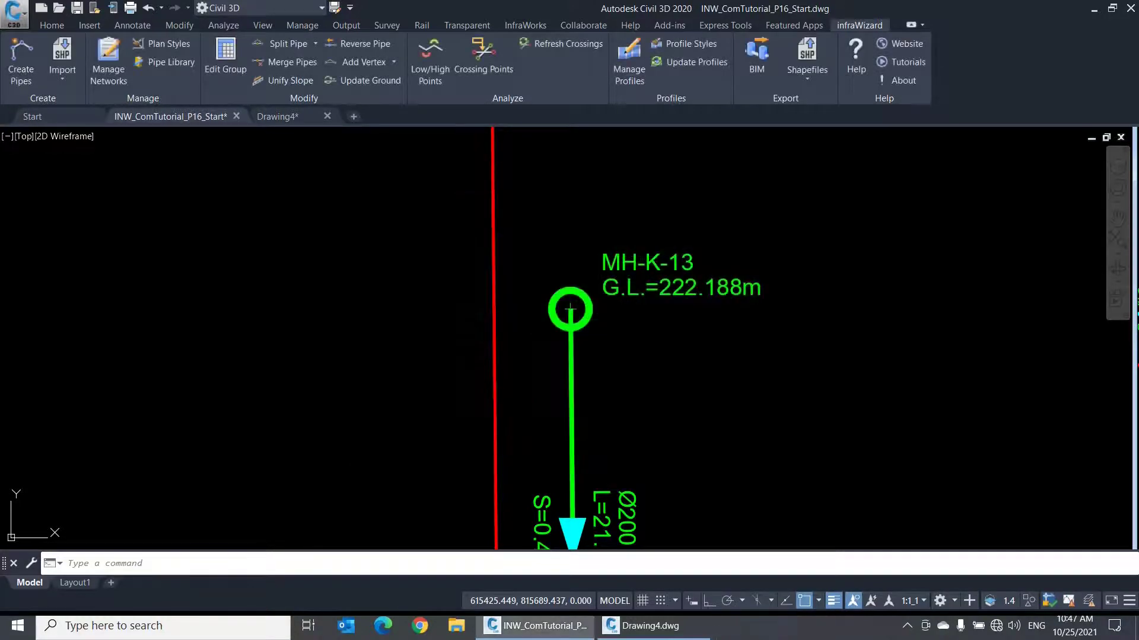
Move manhole MH-K-13 up and to the right of its original position in the plan
left_click(590, 315)
type("m")
key("Return")
left_click(726, 423)
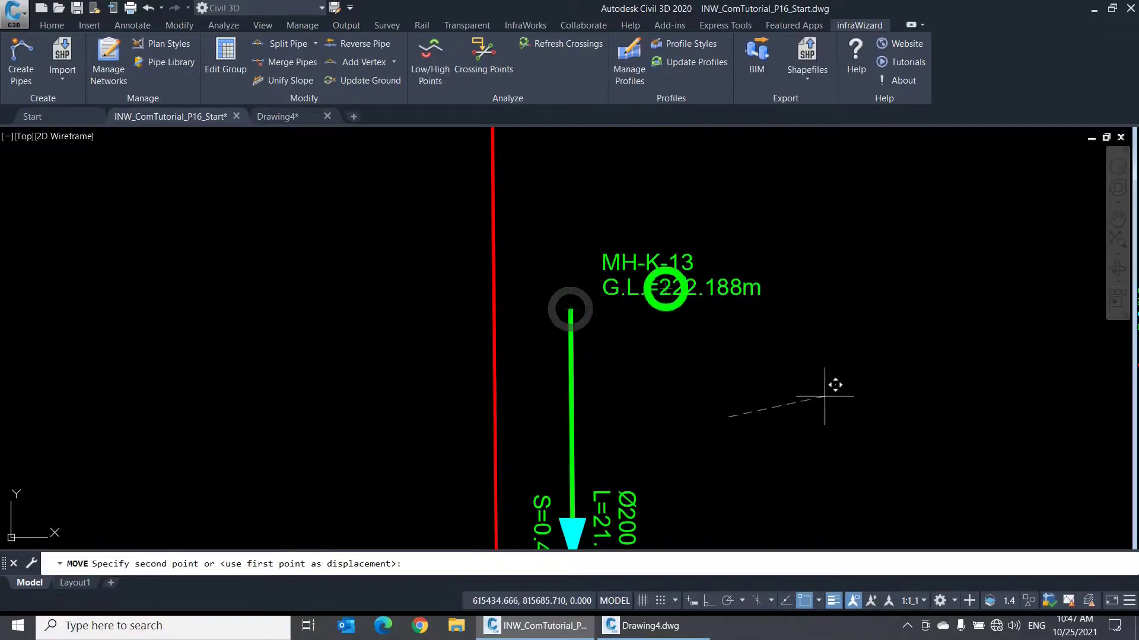
left_click(982, 335)
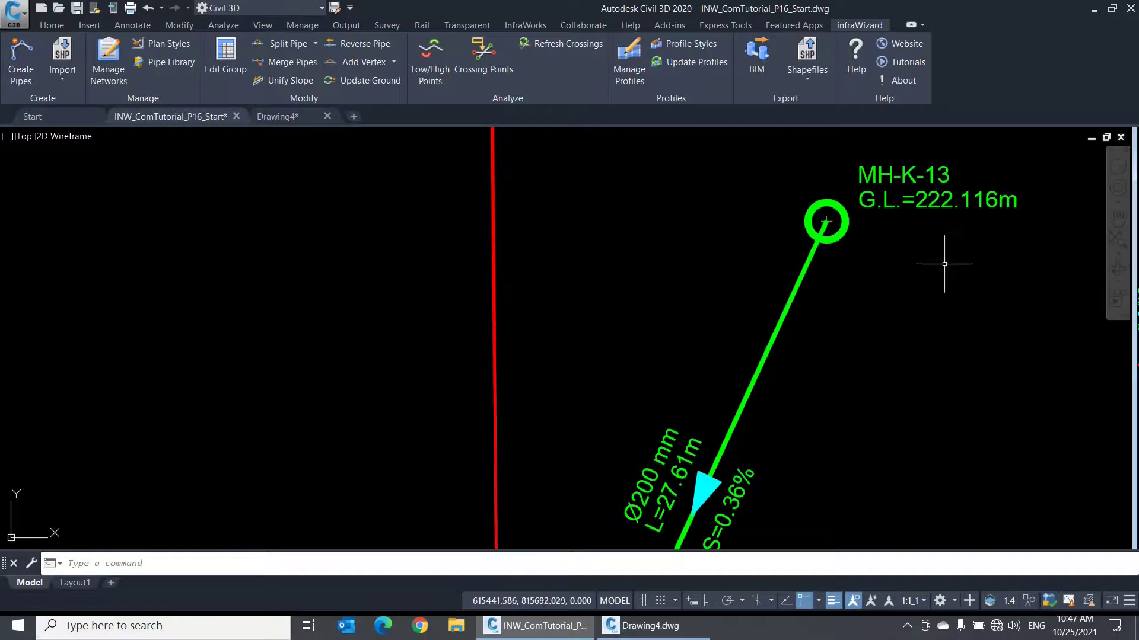
Relocate manhole MH-K-13 to the site boundary outside the surfaces, check its ground level in the node properties and cancel the dialog
scroll(937, 273, "down", 5)
scroll(943, 283, "up", 3)
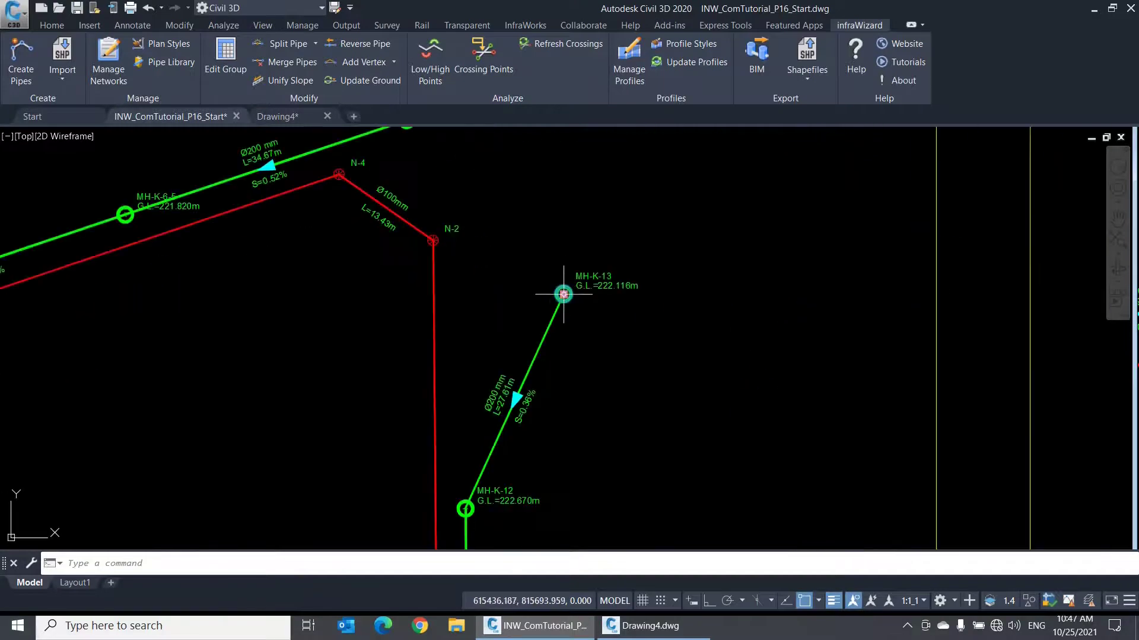
left_click(563, 293)
left_click(1059, 251)
middle_click_drag(1060, 261, 868, 294)
scroll(896, 282, "up", 5)
double_click(808, 295)
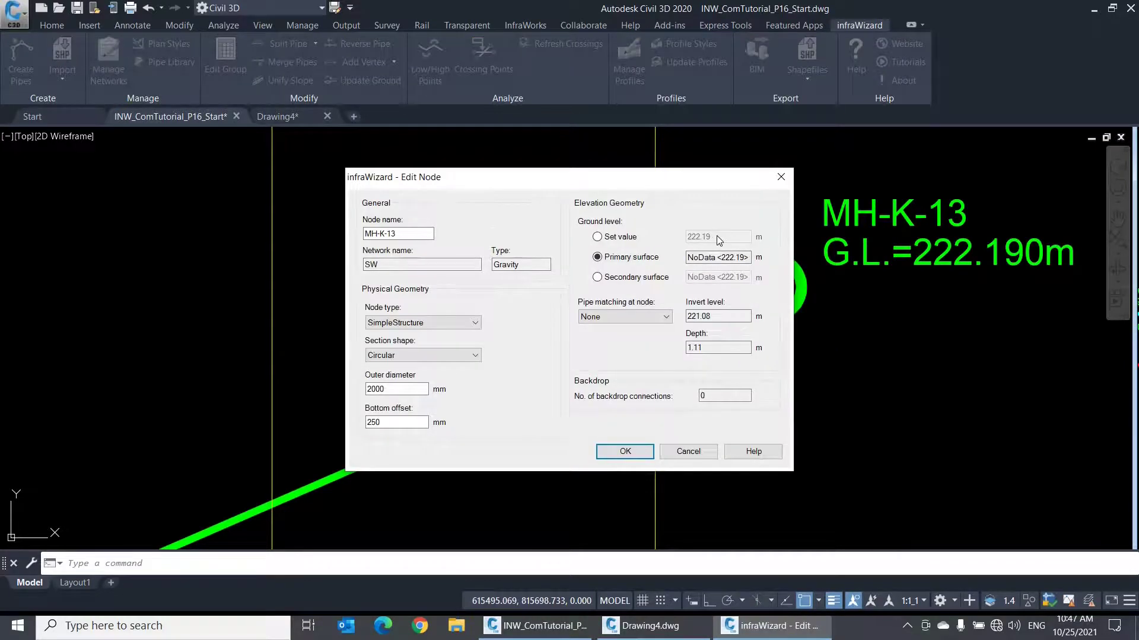
left_click(695, 455)
Undo the recent relocations of manhole MH-K-13
scroll(693, 451, "down", 6)
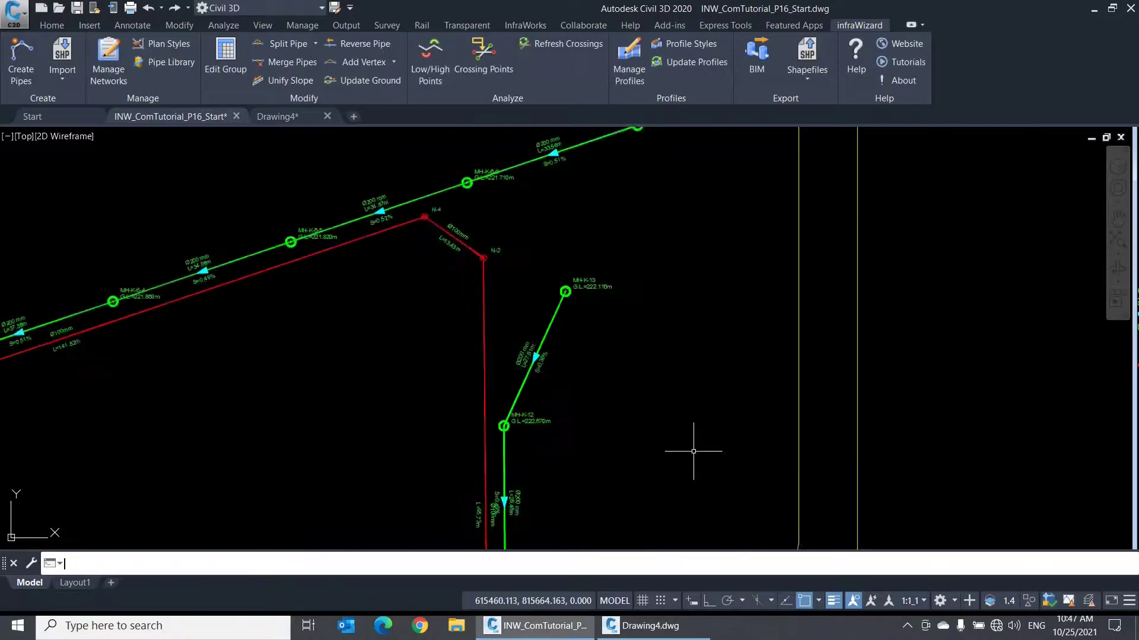
key("ctrl+z")
key("ctrl+z")
key("ctrl+z")
Open the node properties of pressure node N-9, try None as the pipe matching option and cancel the dialog
scroll(701, 431, "down", 3)
middle_click_drag(557, 500, 654, 326)
scroll(655, 327, "down", 4)
middle_click_drag(576, 423, 629, 354)
scroll(582, 417, "up", 10)
double_click(665, 391)
double_click(655, 374)
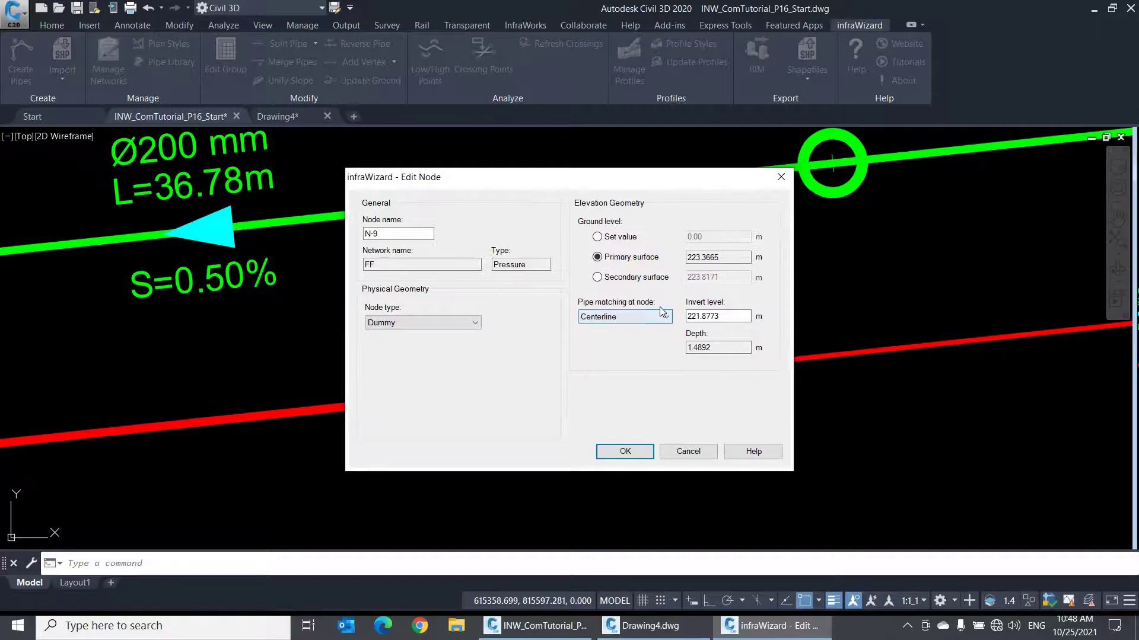
left_click_drag(500, 186, 168, 232)
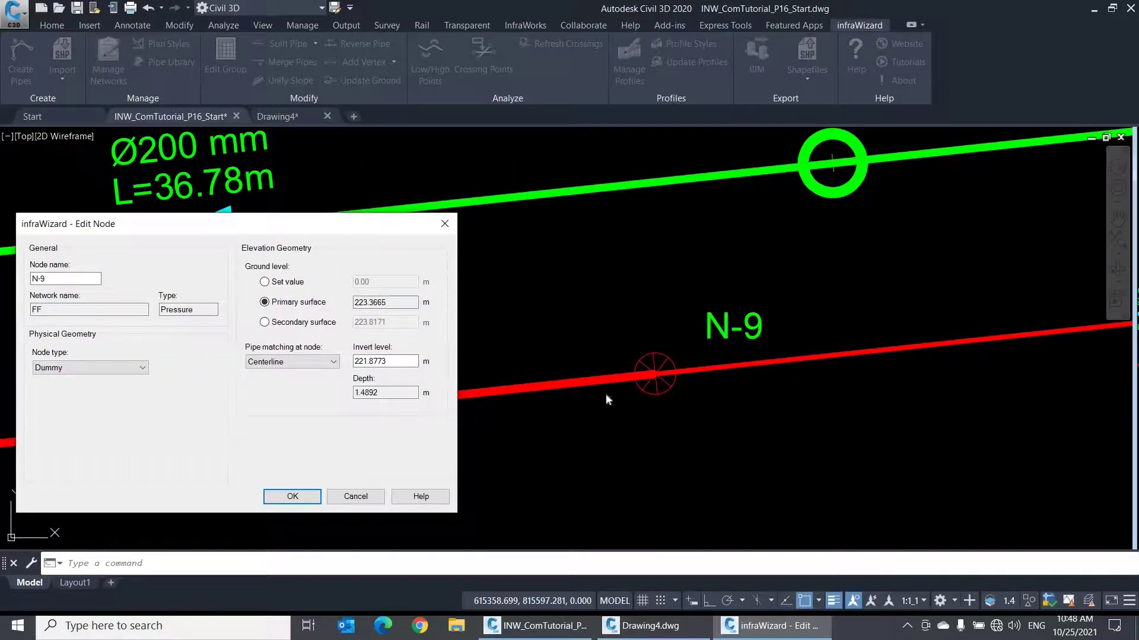
left_click(296, 363)
left_click(293, 376)
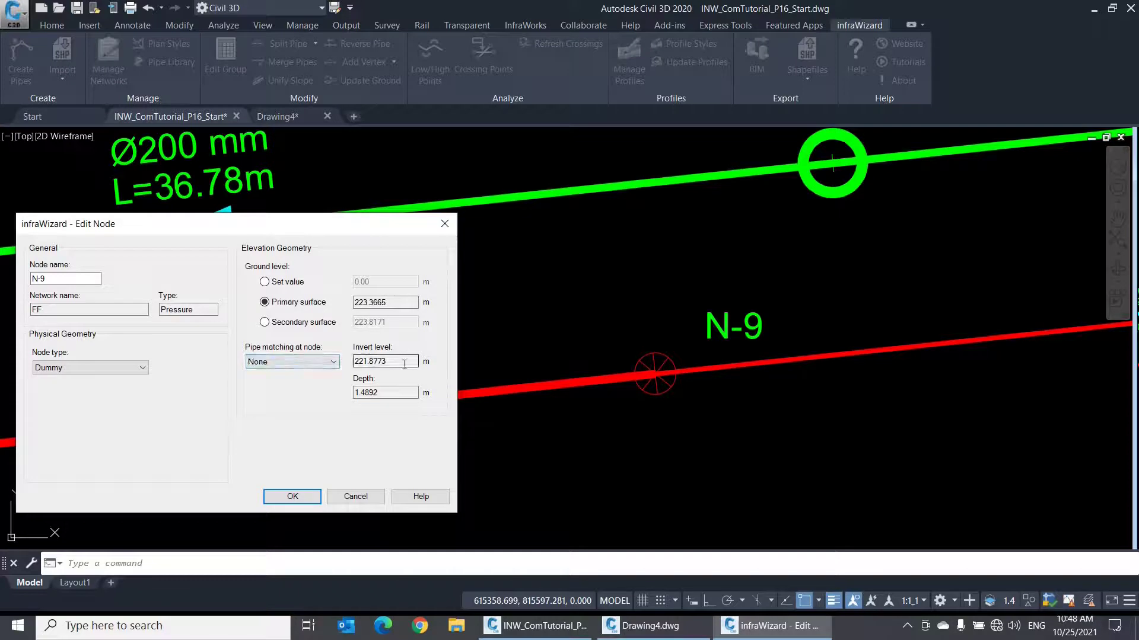
left_click(375, 502)
Examine the LINE K profile around manhole MH-K-6, where the pipe inverts differ
scroll(519, 335, "down", 4)
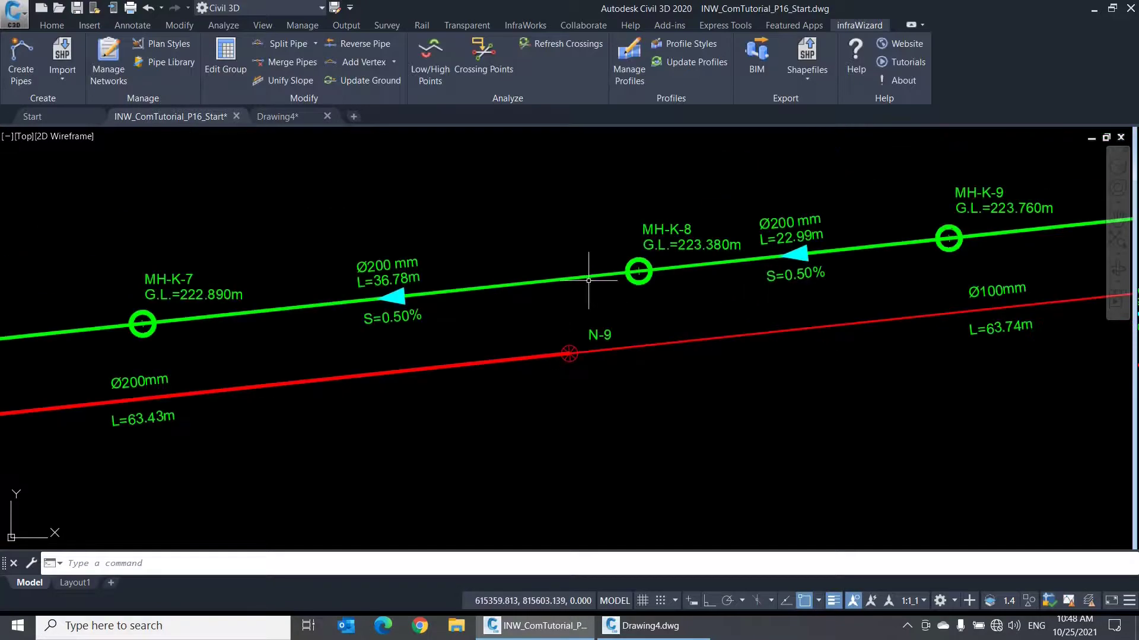
scroll(658, 293, "down", 10)
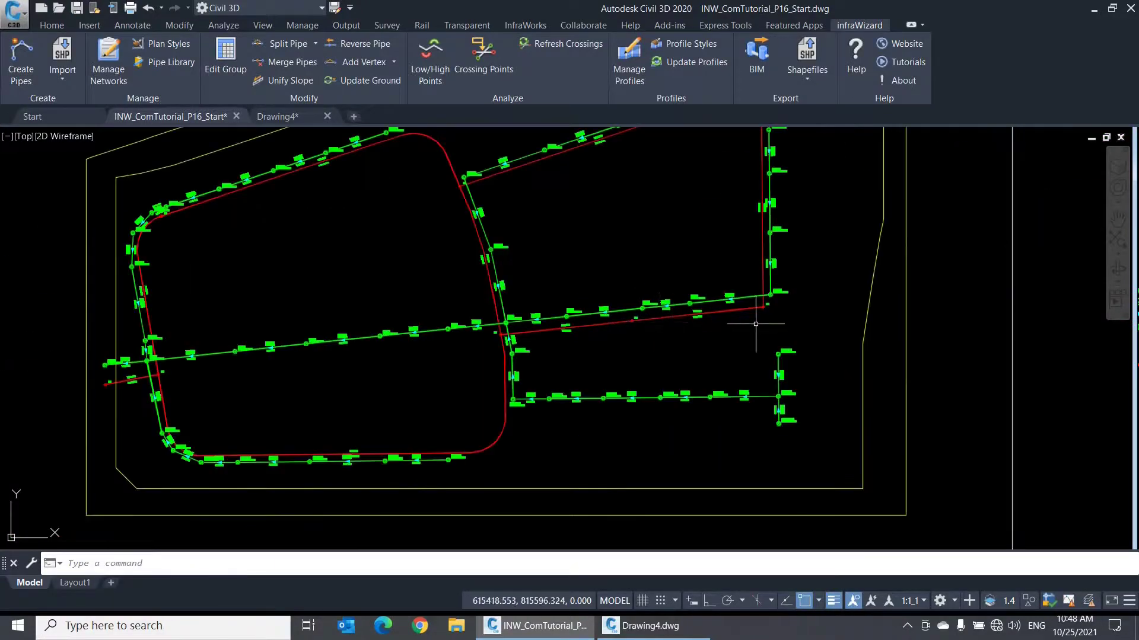
scroll(793, 356, "down", 1)
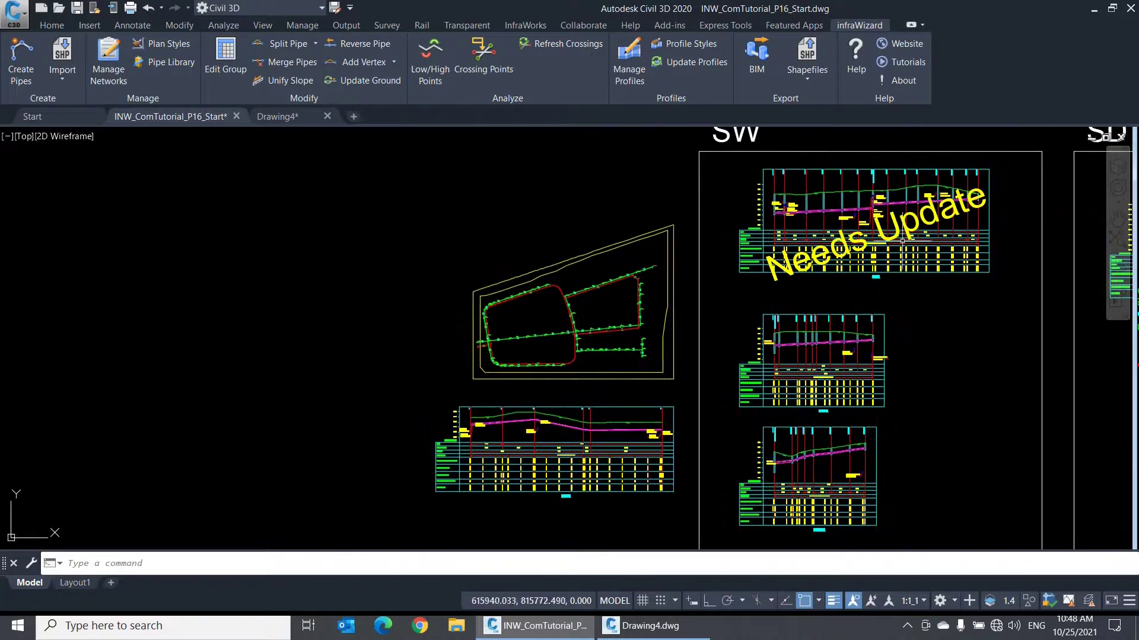
scroll(887, 185, "up", 3)
scroll(886, 185, "up", 5)
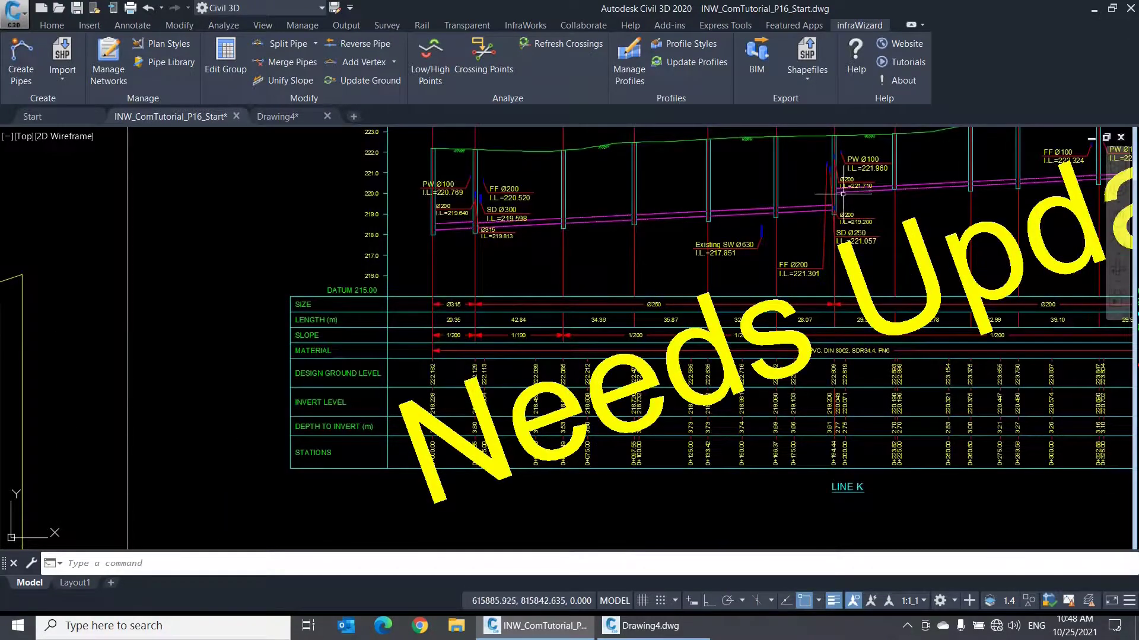
middle_click_drag(392, 364, 929, 211)
Review the pipe matching choices and invert level of pressure node N-9, keep Centerline and cancel the dialog
scroll(491, 411, "up", 8)
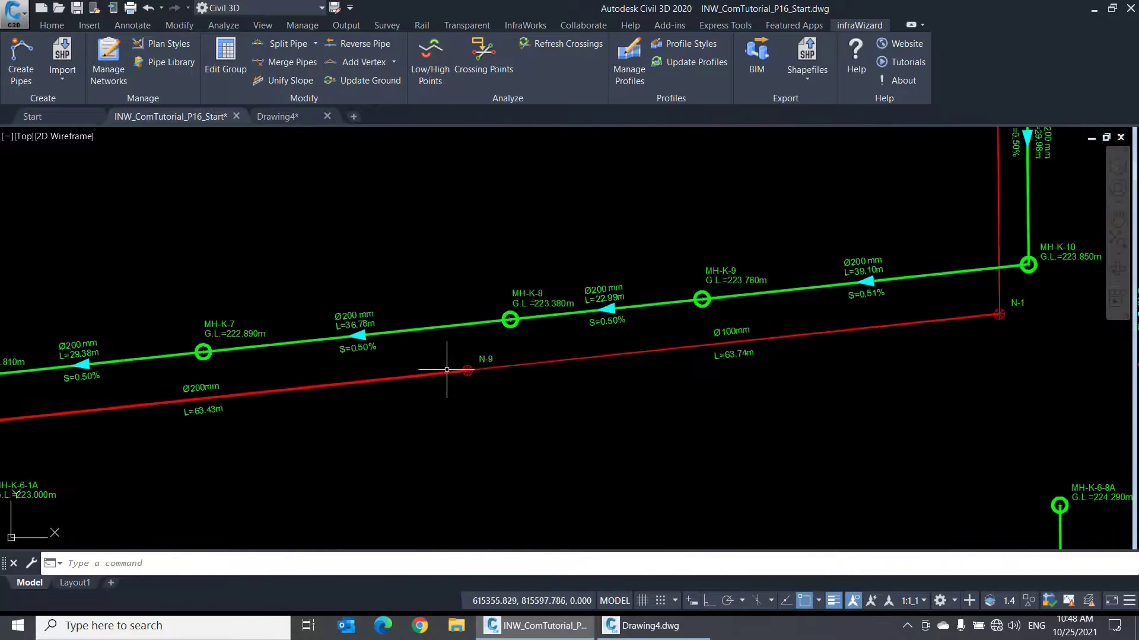
scroll(459, 383, "up", 3)
double_click(485, 365)
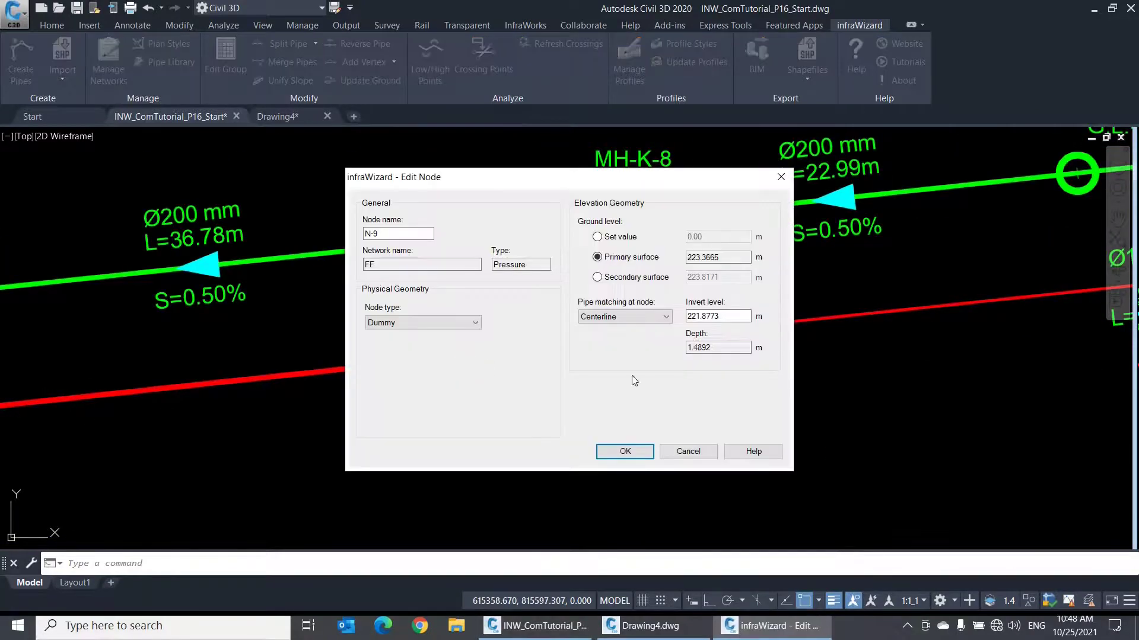
left_click(643, 321)
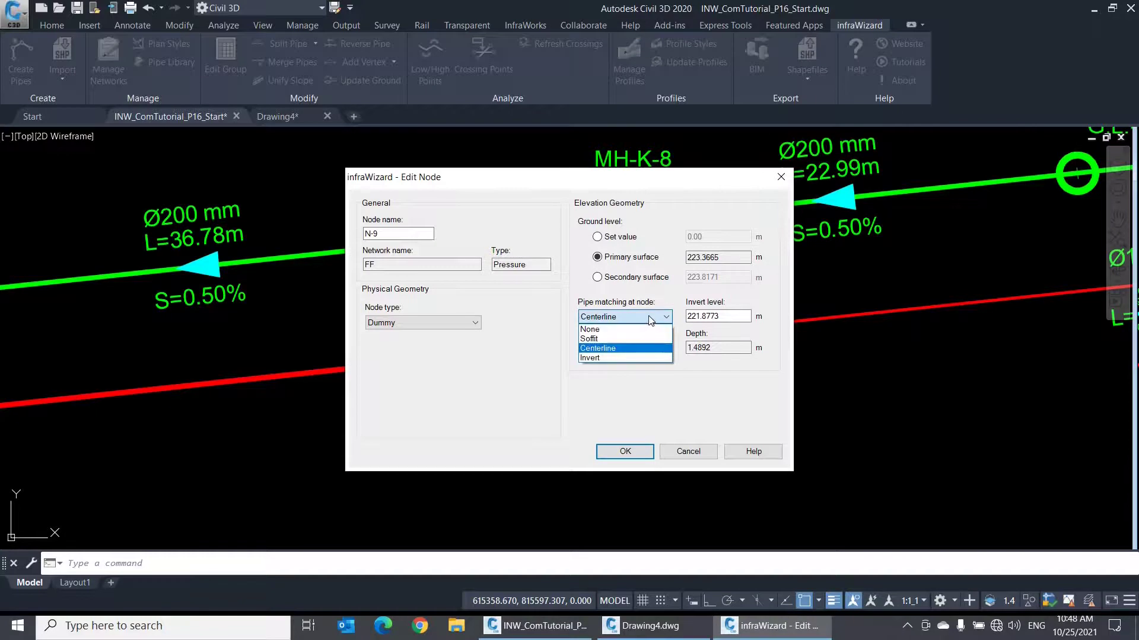
left_click(650, 319)
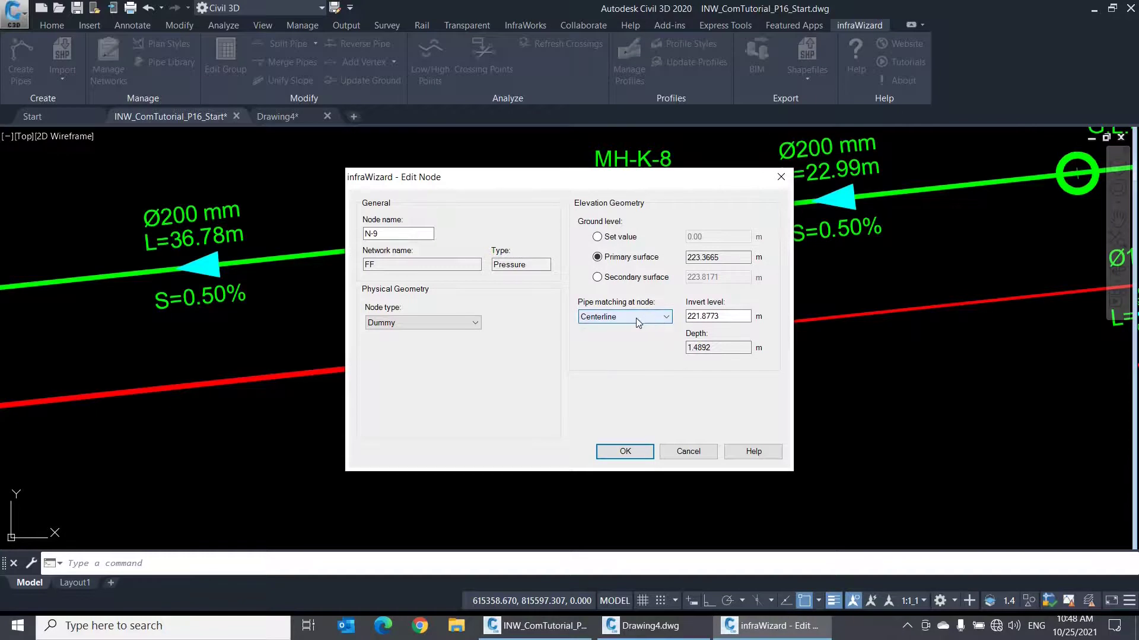
left_click(724, 318)
left_click(699, 450)
Set the end invert level of pressure pipe P-10, between nodes N-1 and N-9, to 221.5292 m
scroll(704, 333, "down", 2)
mouse_move(704, 334)
middle_mouse_down()
mouse_move(695, 350)
mouse_move(654, 344)
middle_mouse_up()
double_click(679, 323)
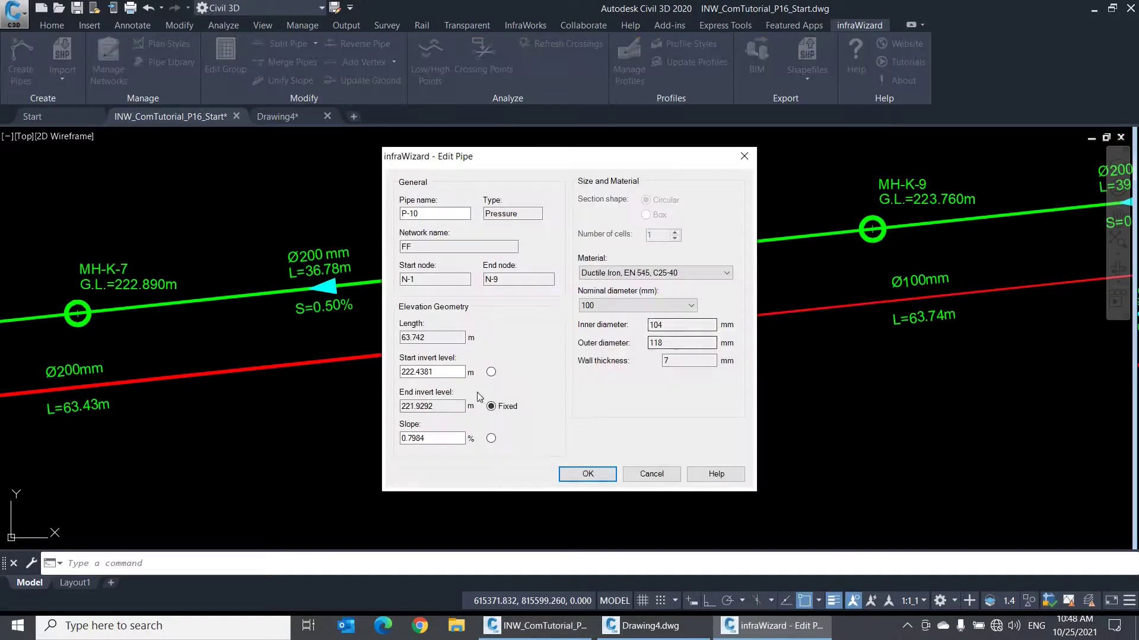
left_click(436, 408)
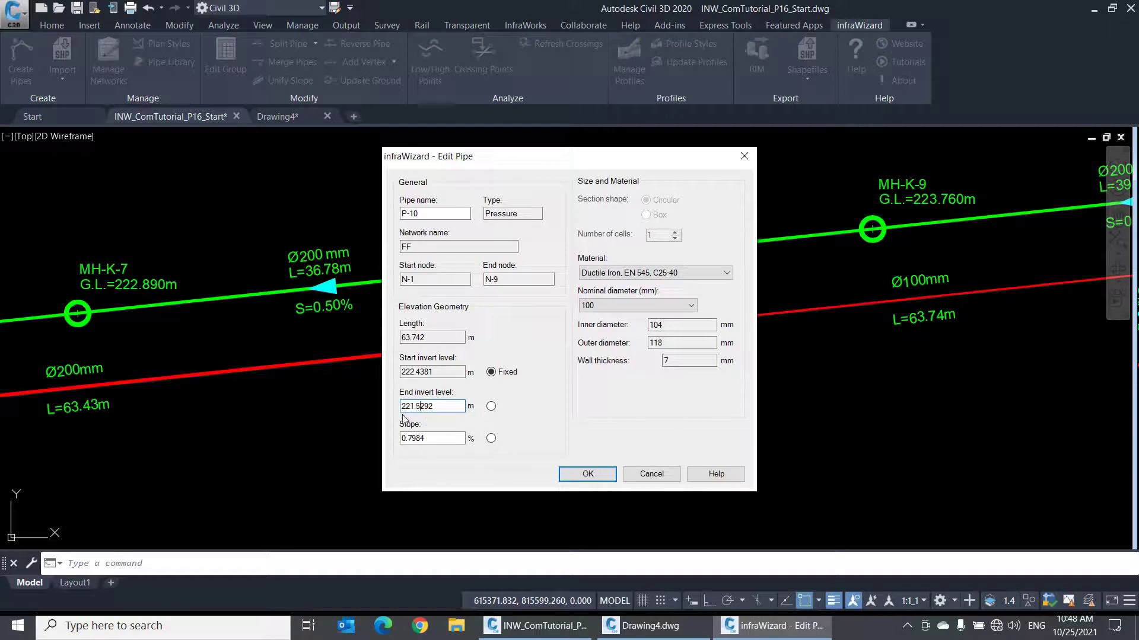
left_click(573, 469)
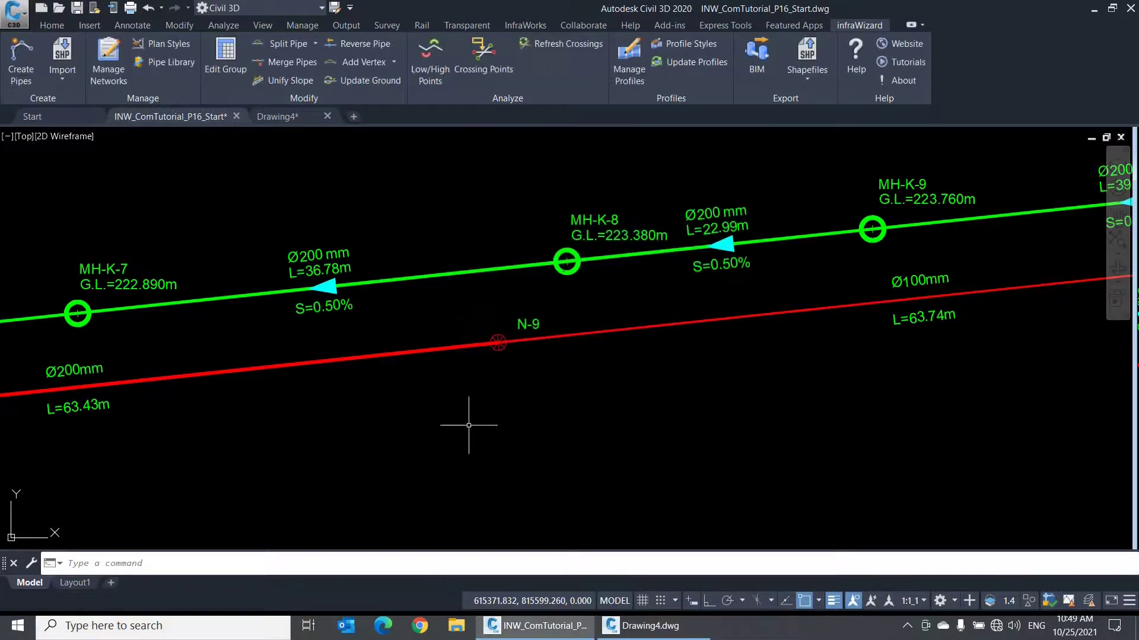
Check the start invert level of pipe P-11 at node N-9 and examine the pressure line profile between N-3 and N-1
double_click(439, 351)
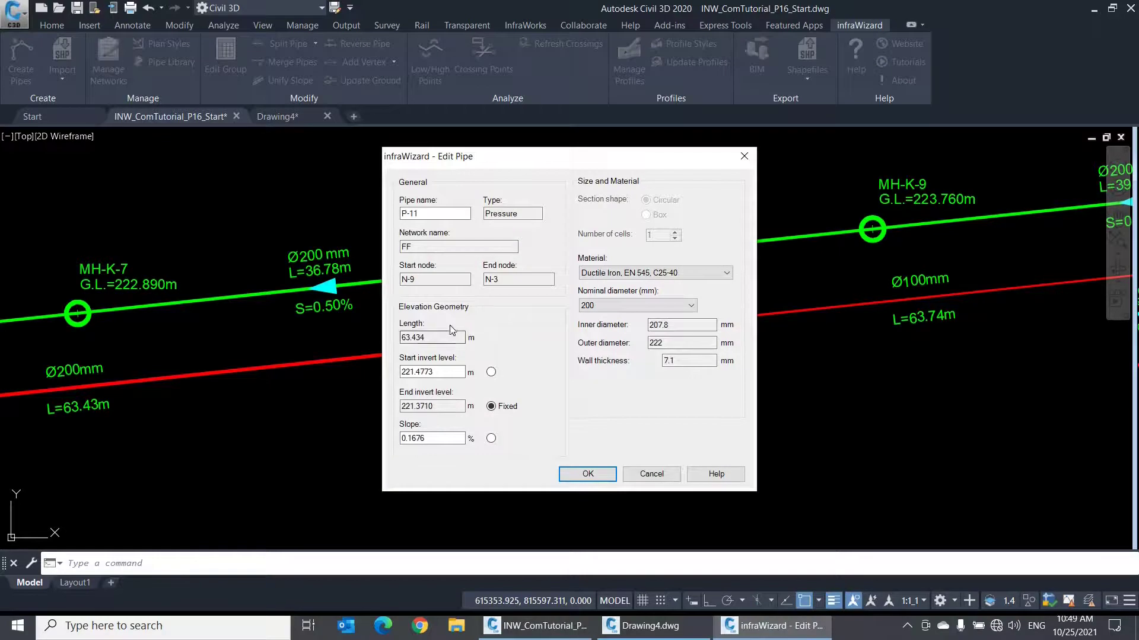
double_click(442, 371)
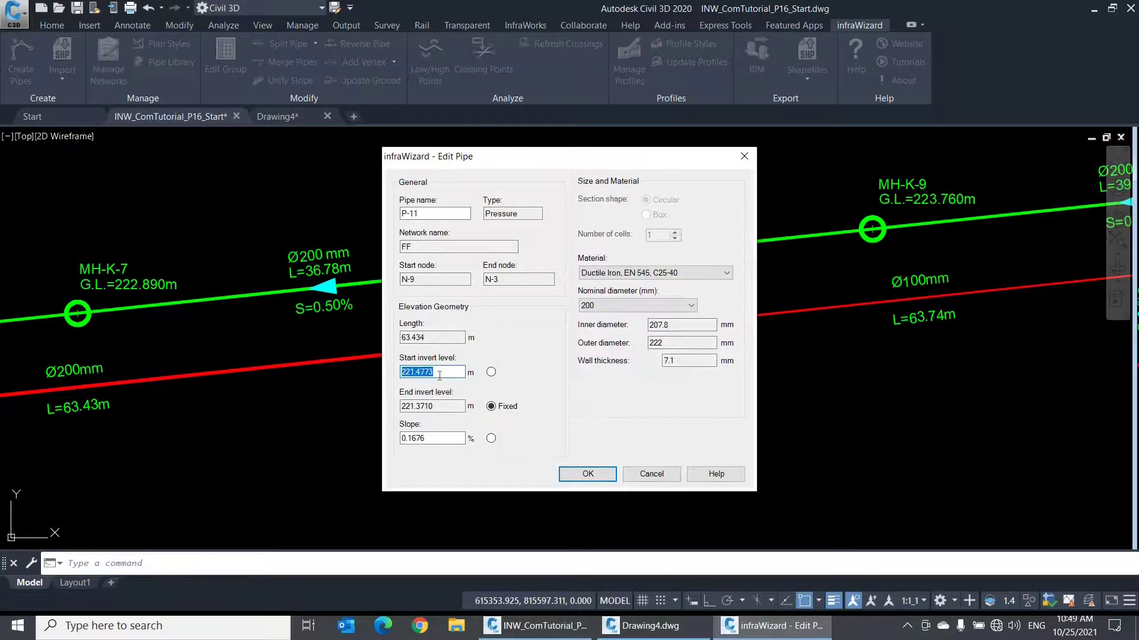
left_click(599, 475)
scroll(564, 437, "down", 6)
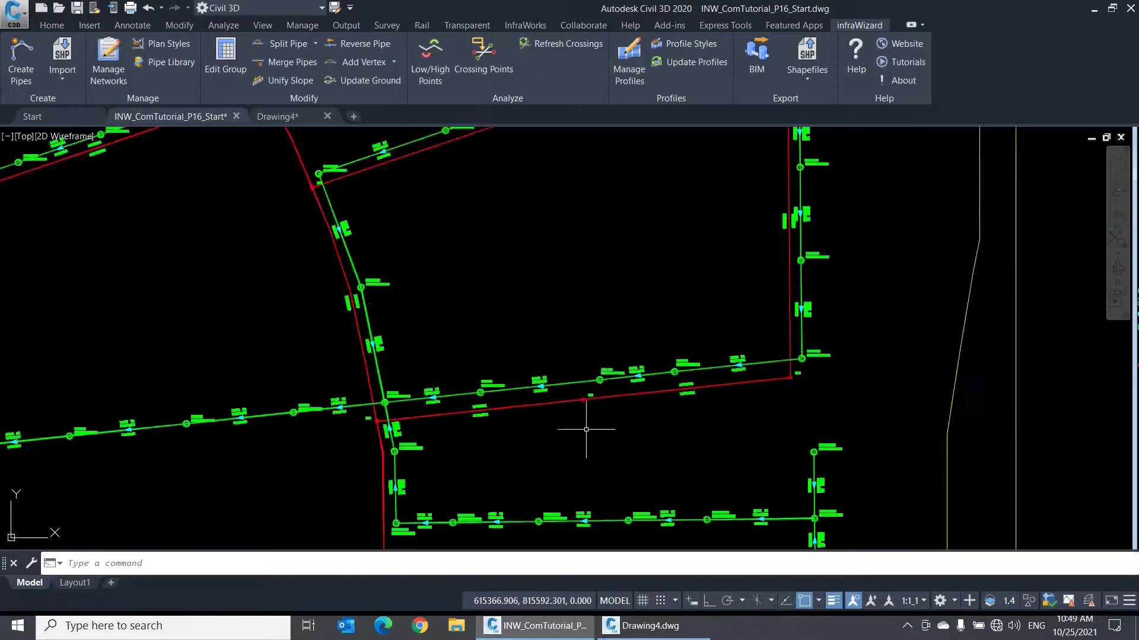
middle_click_drag(471, 491, 622, 322)
scroll(445, 498, "up", 6)
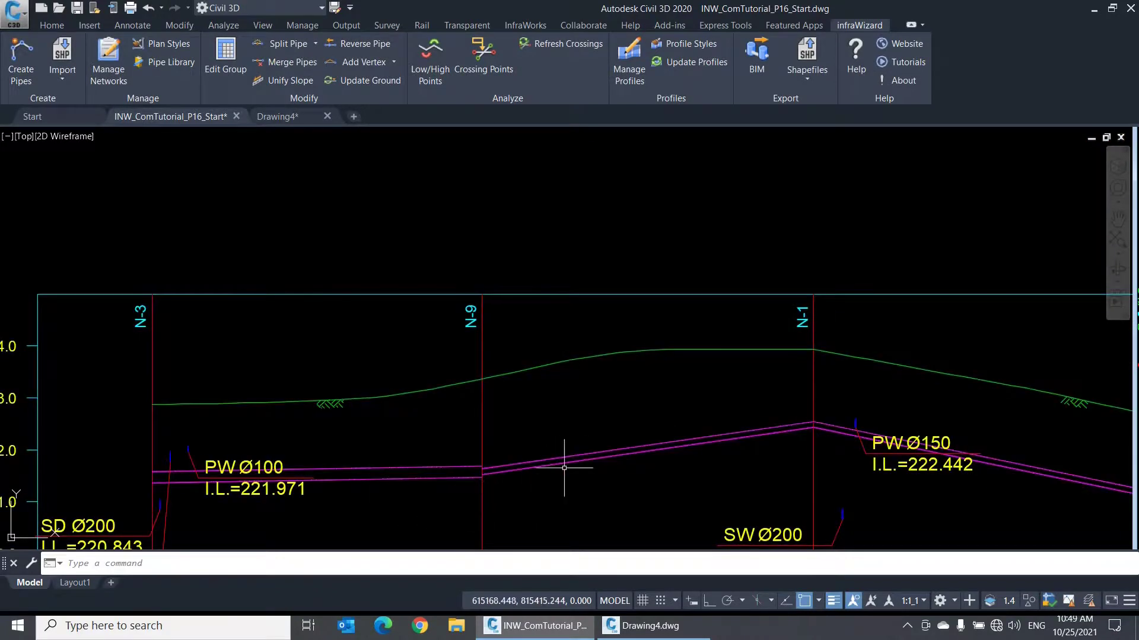
Set the invert level of pressure node N-9 to 220.9773 m
scroll(451, 493, "up", 4)
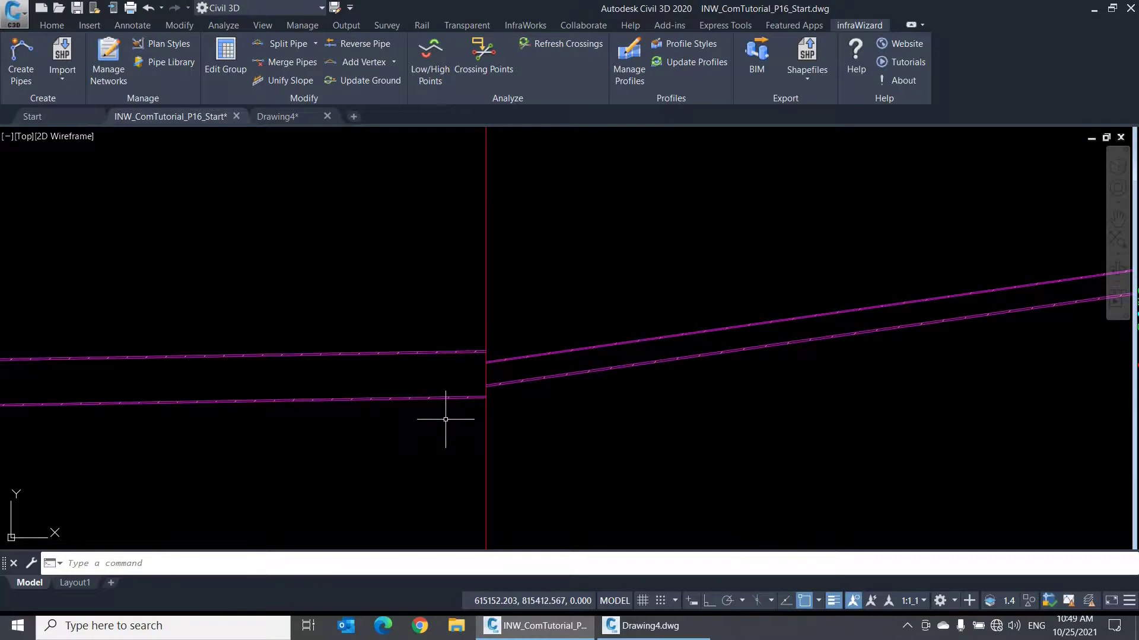
scroll(445, 420, "down", 8)
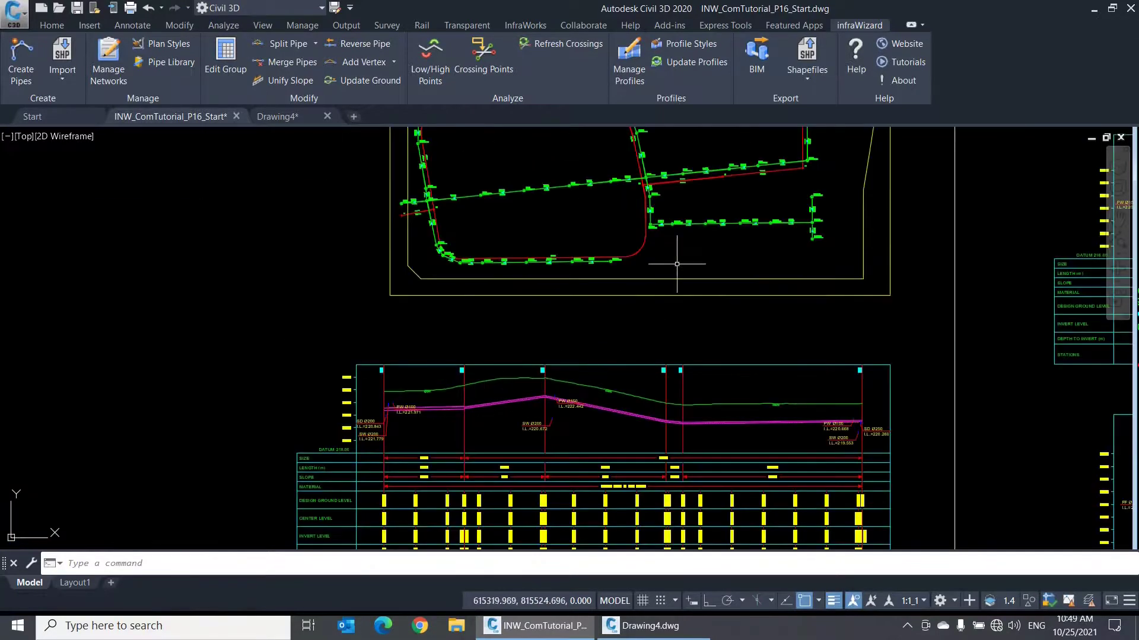
scroll(677, 264, "up", 10)
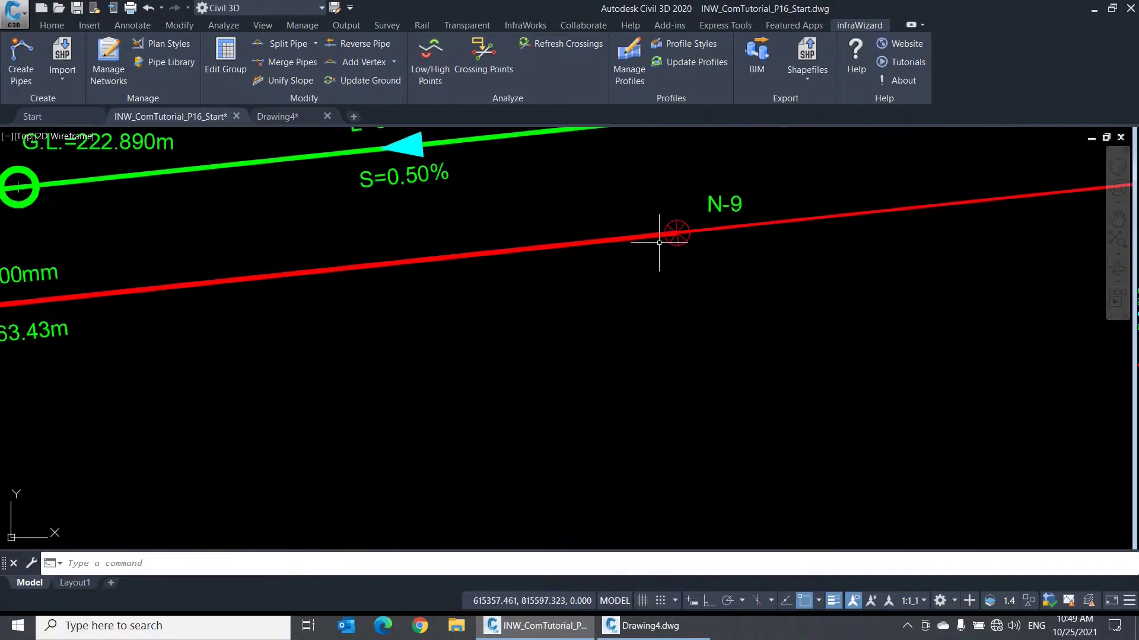
left_click(676, 239)
left_click(680, 242)
double_click(680, 242)
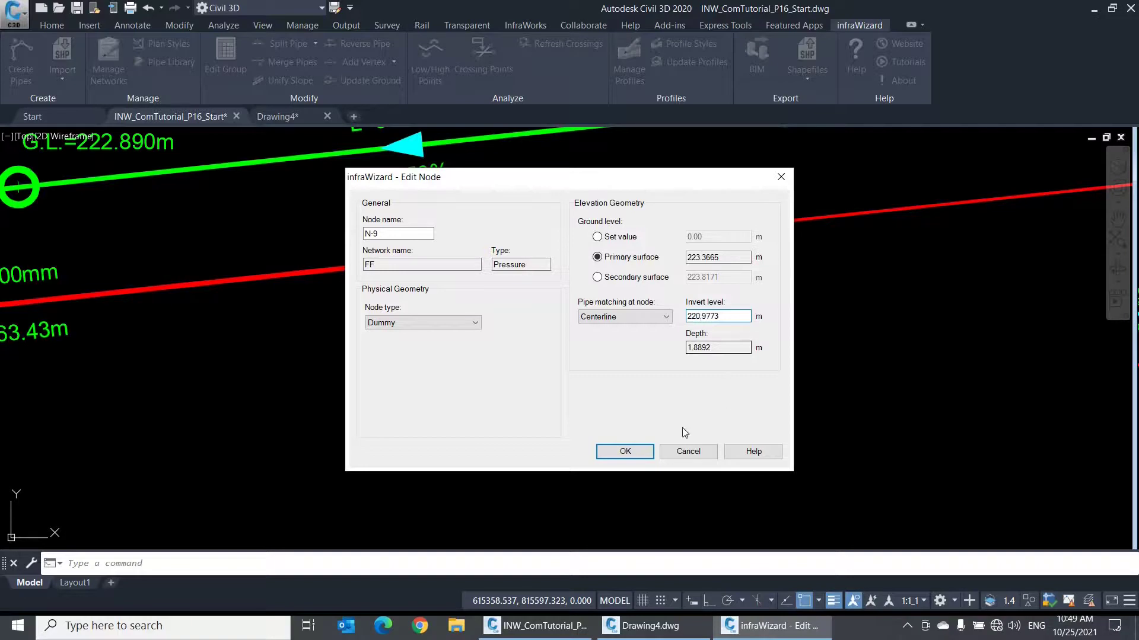
left_click(645, 451)
Examine the pressure line profile at node N-9 to see how the two adjoining pipes meet
scroll(643, 439, "down", 6)
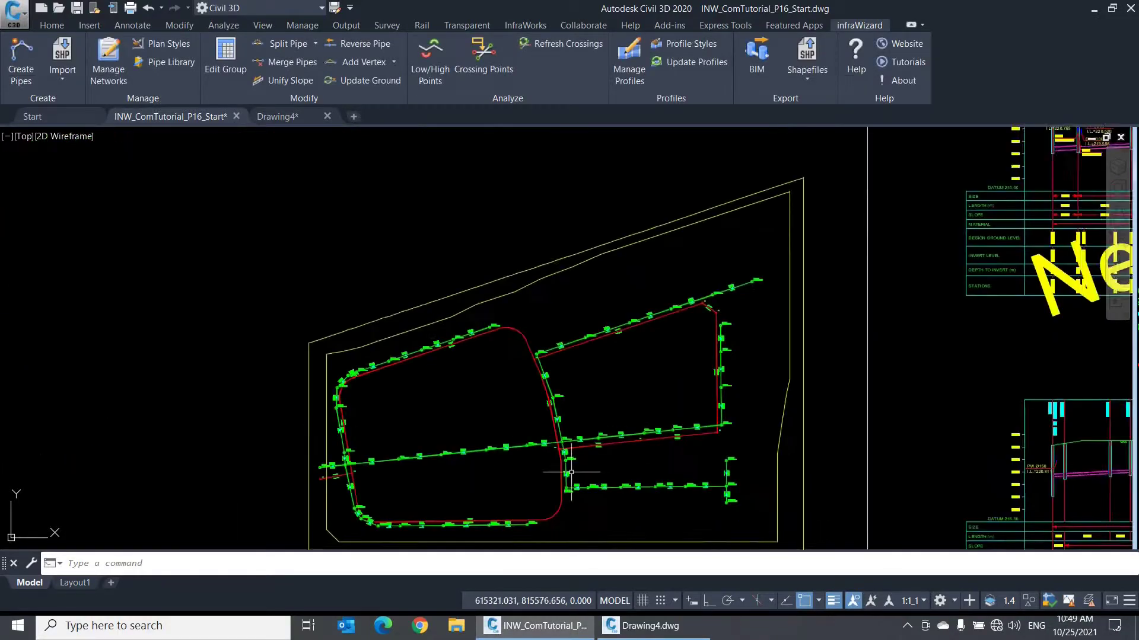
middle_click_drag(564, 475, 682, 244)
scroll(496, 458, "up", 4)
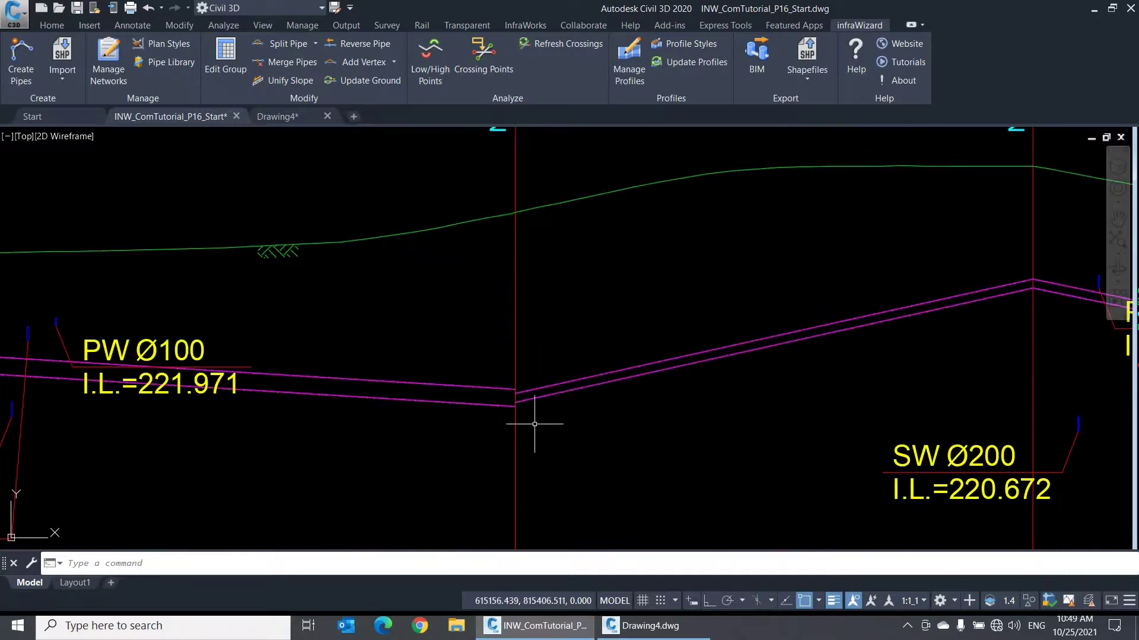
scroll(511, 415, "up", 6)
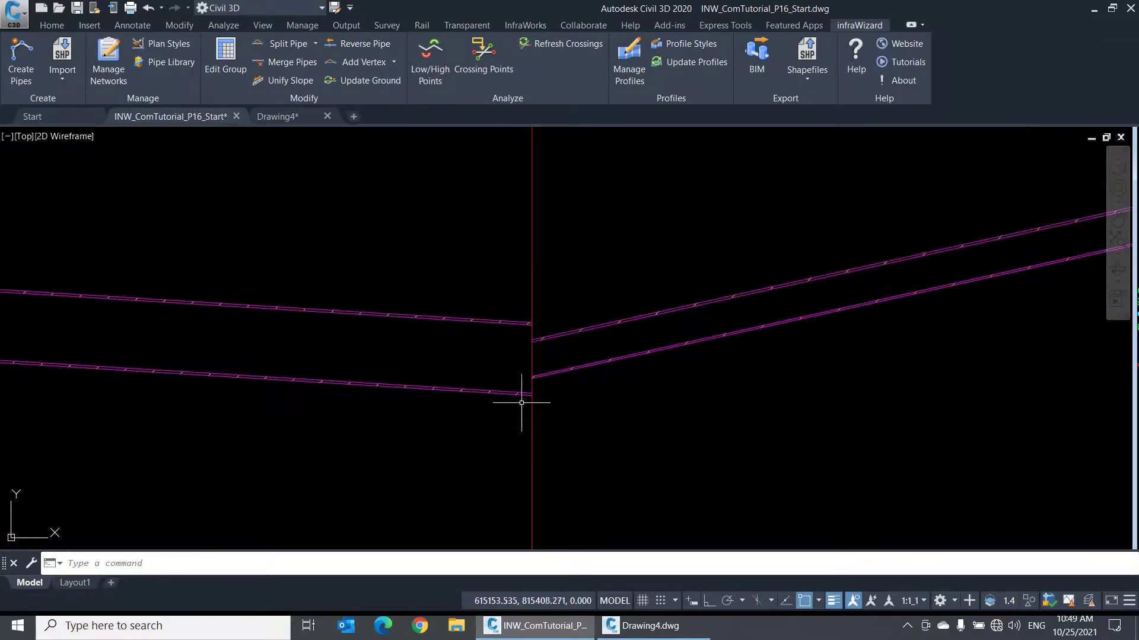
scroll(536, 384, "down", 6)
scroll(572, 399, "down", 4)
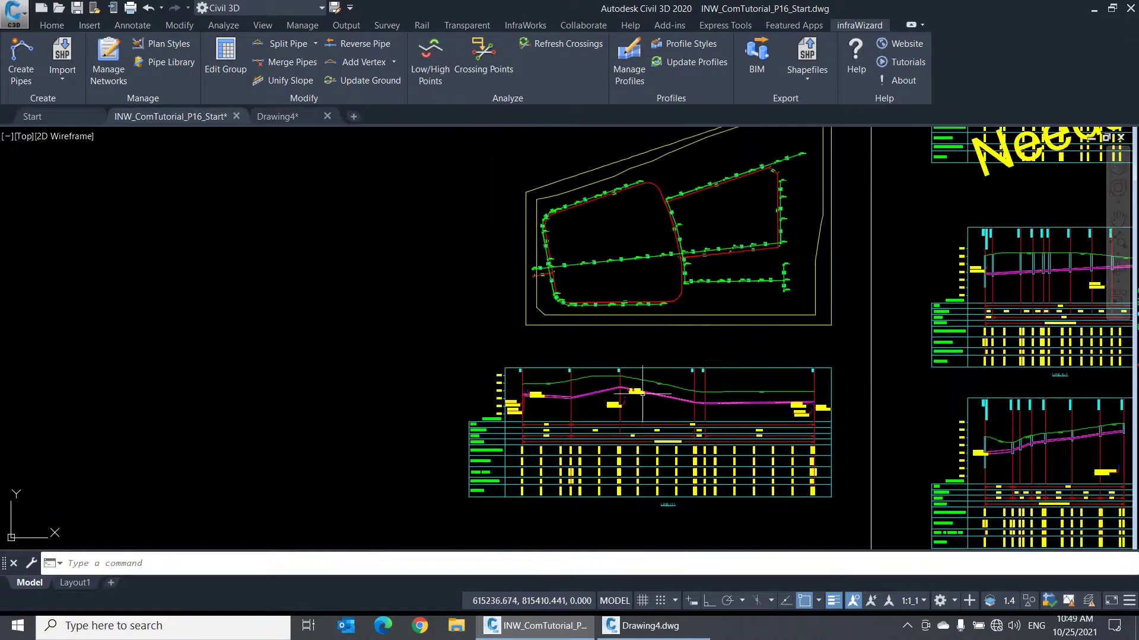
Review the pipe matching choices and depth of pressure node N-9, keep Centerline and cancel the dialog
middle_click_drag(738, 358, 672, 348)
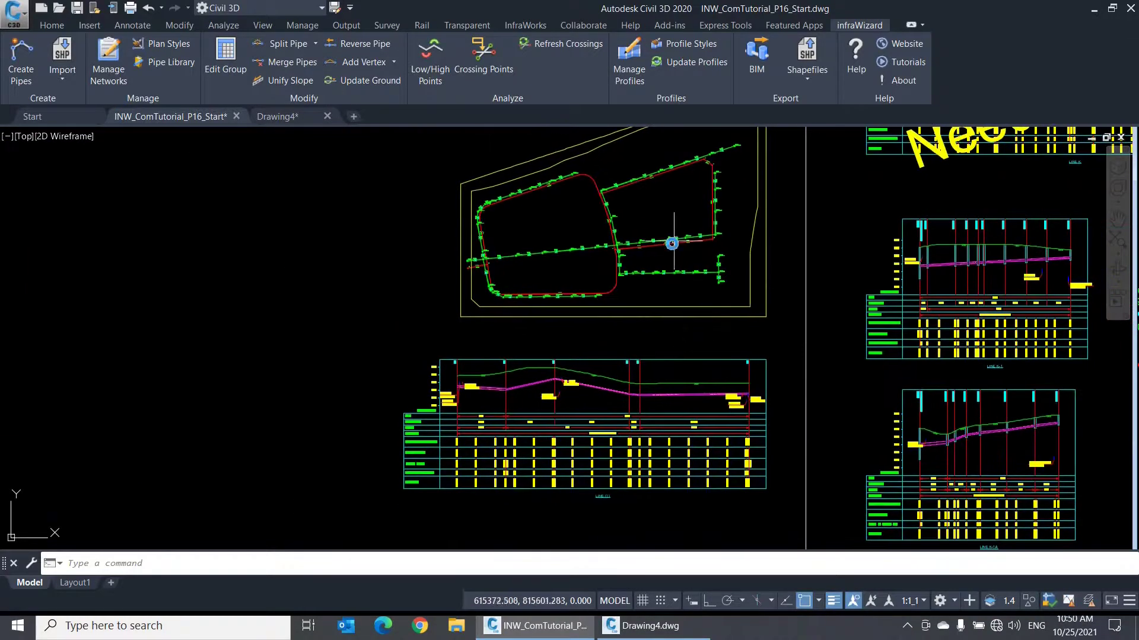
scroll(658, 248, "up", 8)
scroll(608, 252, "up", 2)
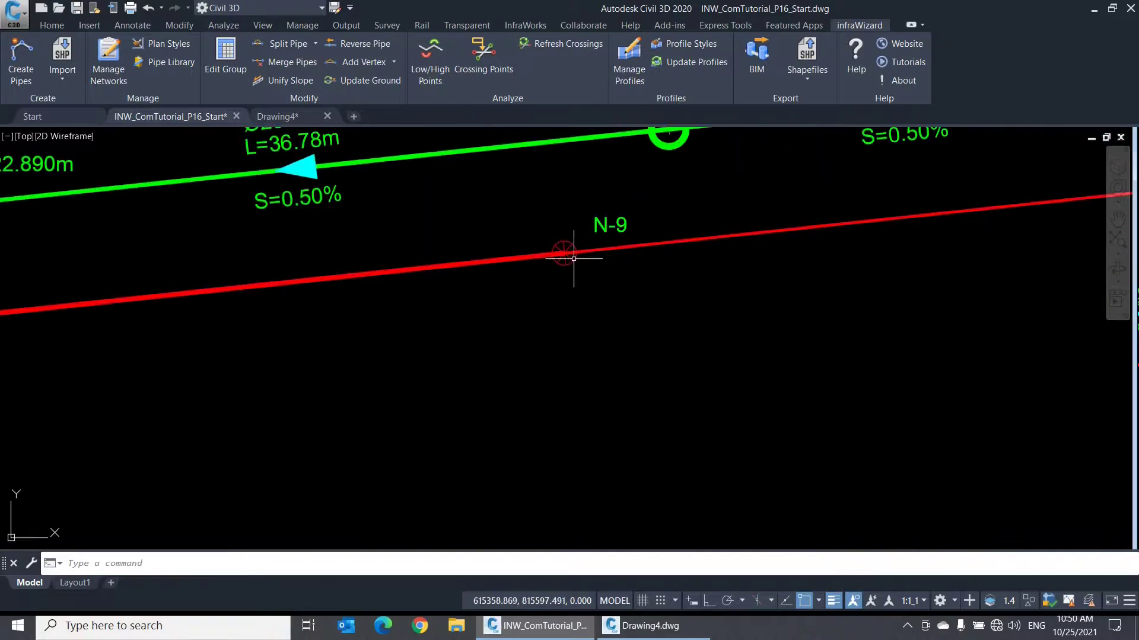
double_click(564, 251)
left_click(619, 315)
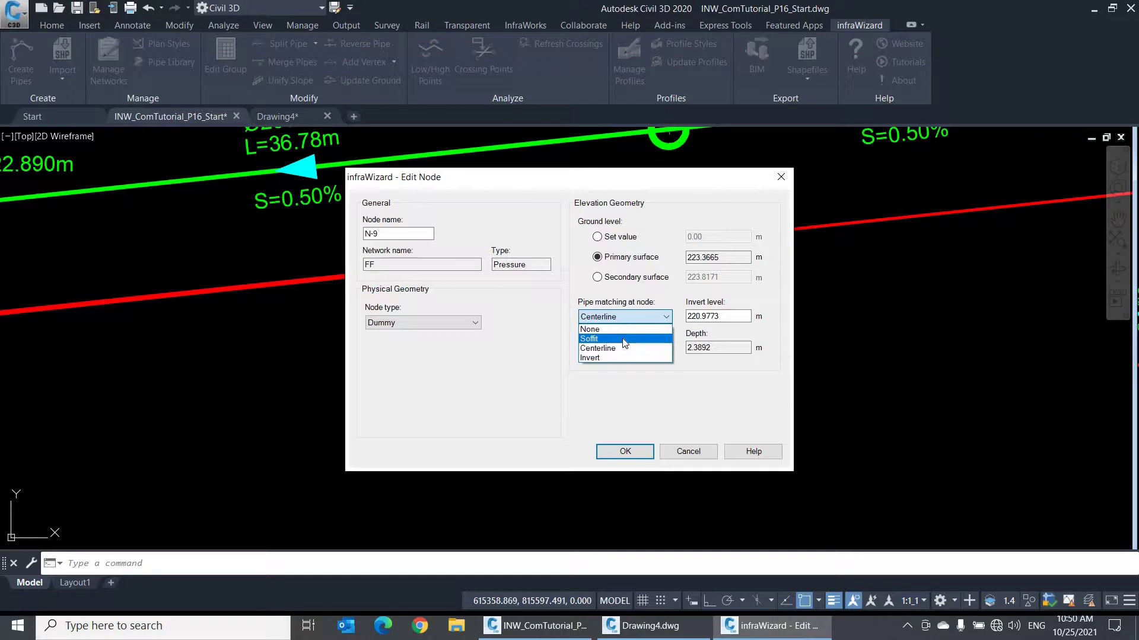
left_click(698, 338)
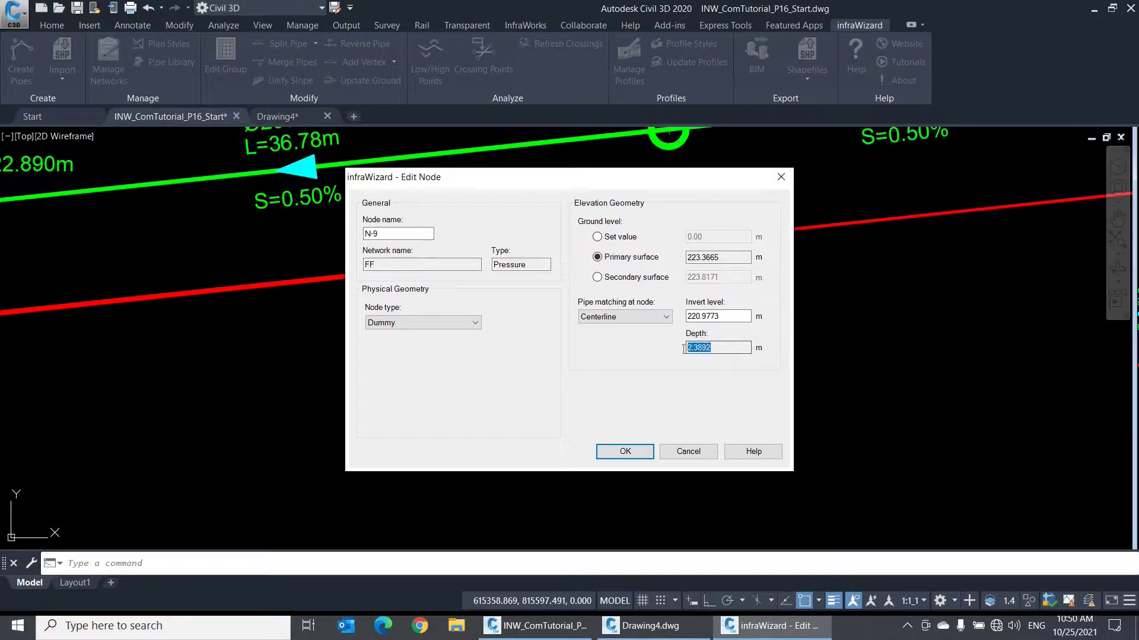
left_click(691, 456)
Examine the LINE (1) profile at node N-9 and its center level, invert level and depth to invert rows
scroll(602, 414, "down", 6)
mouse_move(505, 462)
middle_mouse_down()
mouse_move(529, 352)
mouse_move(529, 163)
middle_mouse_up()
scroll(452, 333, "up", 4)
scroll(447, 287, "up", 2)
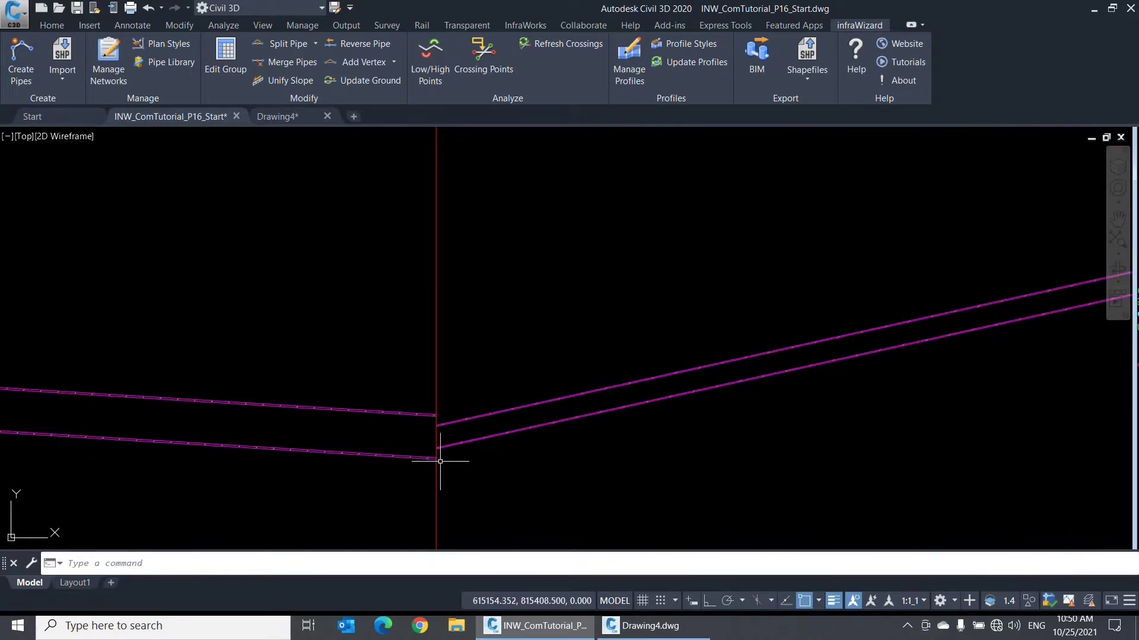
scroll(439, 465, "down", 6)
mouse_move(460, 473)
middle_mouse_down()
mouse_move(471, 478)
mouse_move(495, 291)
middle_mouse_up()
scroll(473, 438, "up", 2)
middle_click_drag(473, 446, 826, 408)
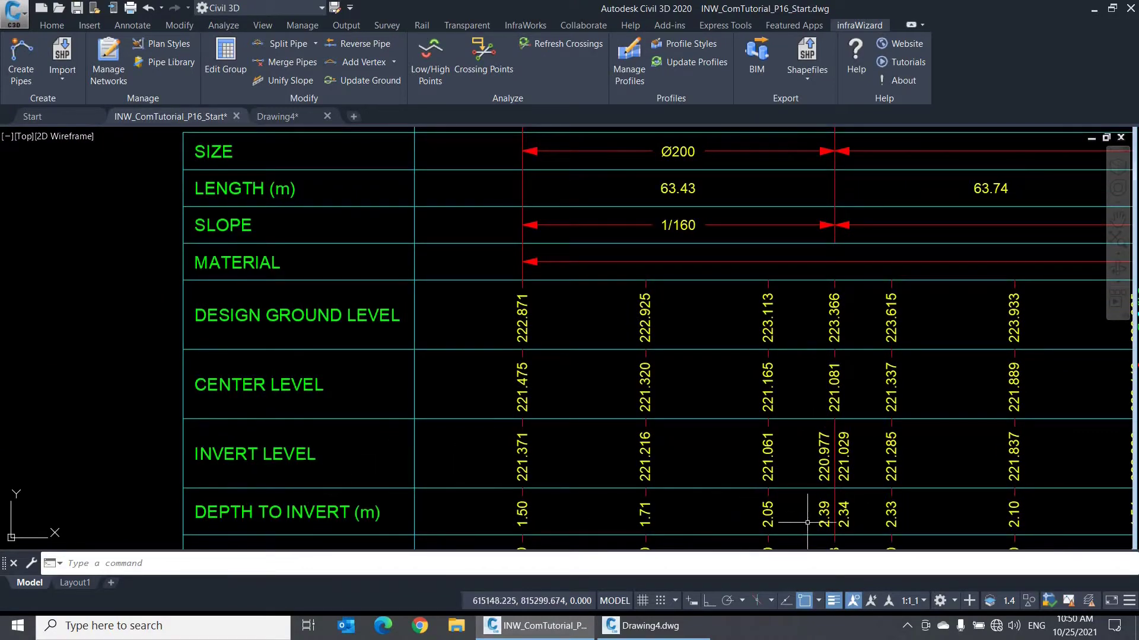
scroll(841, 517, "down", 2)
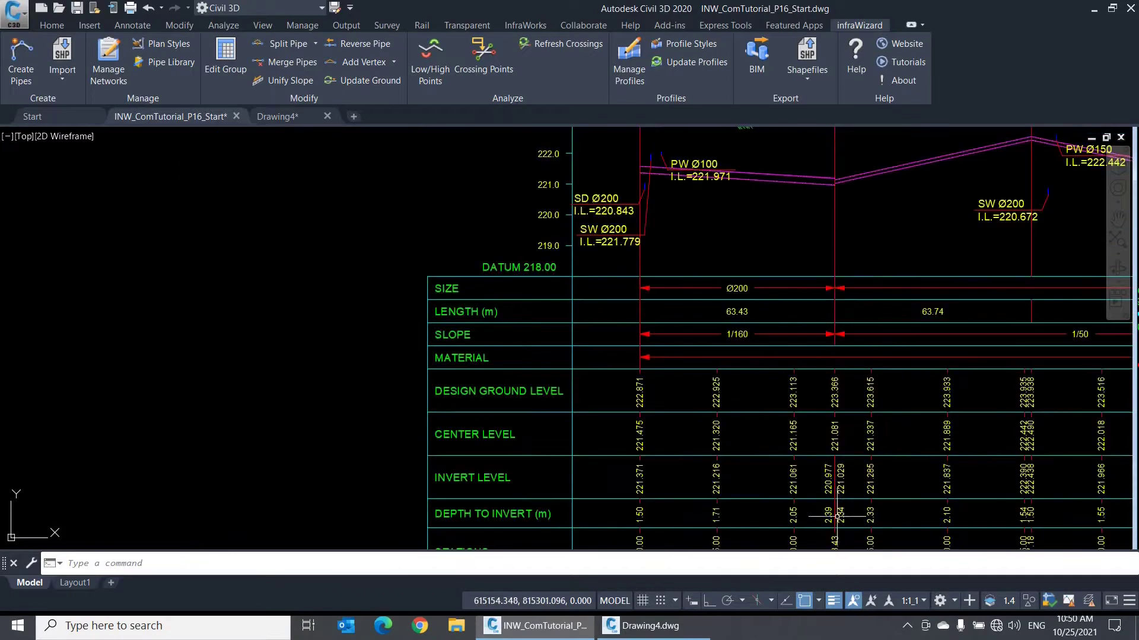
middle_click_drag(841, 517, 339, 439)
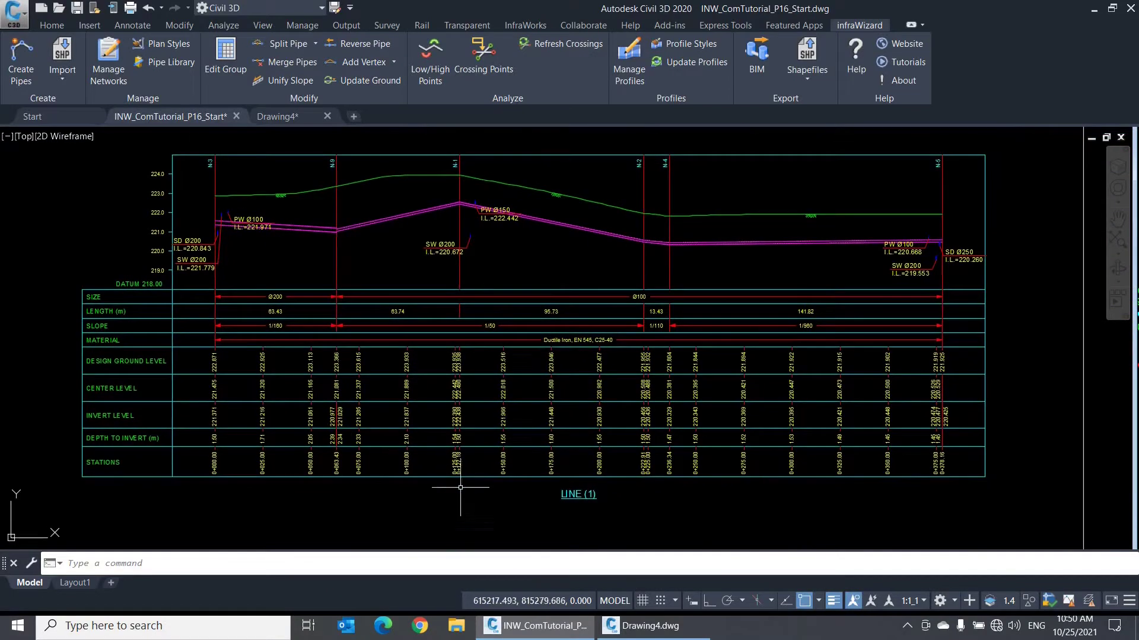